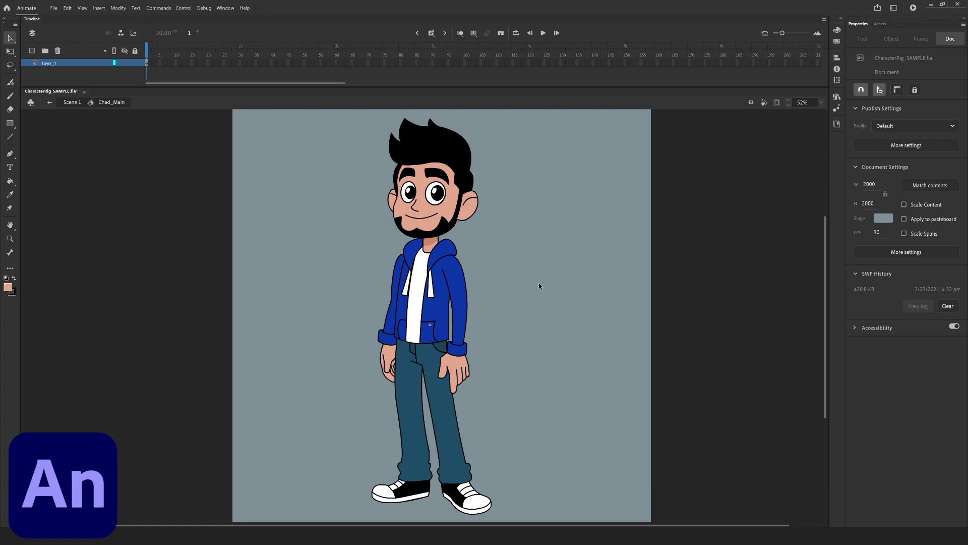
# Step: Convert the front upper arm piece into a graphic symbol named FRONT ARM
pyautogui.click(453, 281)
pyautogui.rightClick(454, 281)
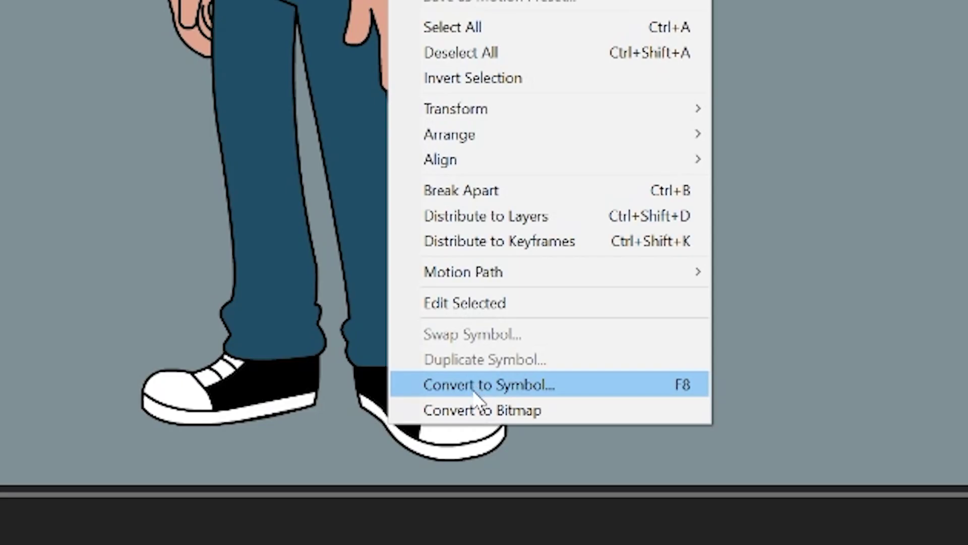
pyautogui.click(475, 392)
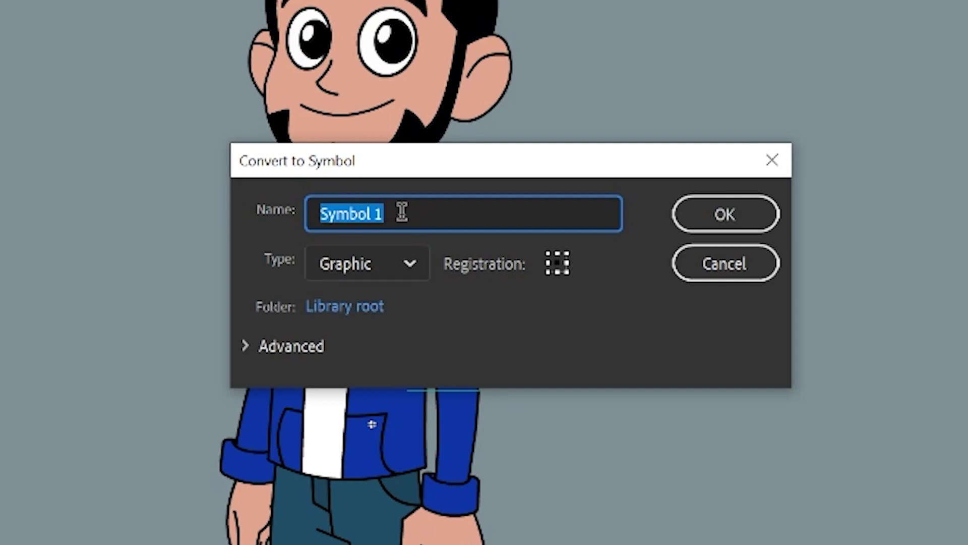
pyautogui.press('BackSpace')
pyautogui.write('F')
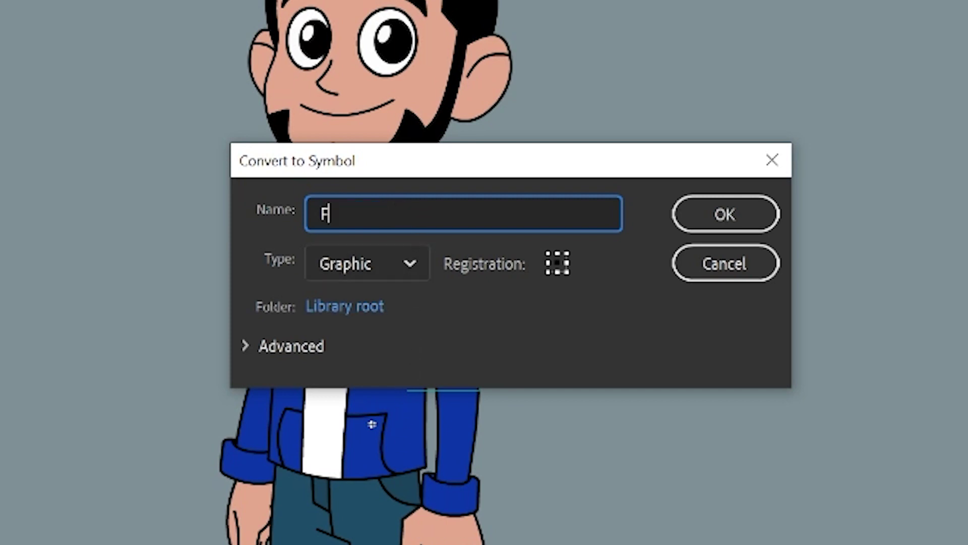
pyautogui.write('RONT ARM')
pyautogui.press('Return')
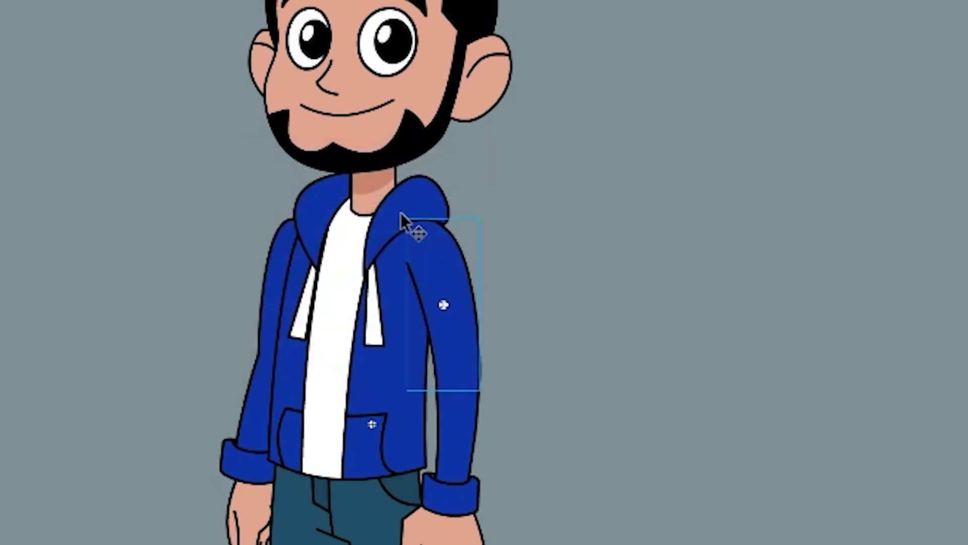
# Step: Make the forearm, front hand and back hand into symbols FRONT FOREARM, FRONT HAND and BACK HAND
pyautogui.rightClick(473, 427)
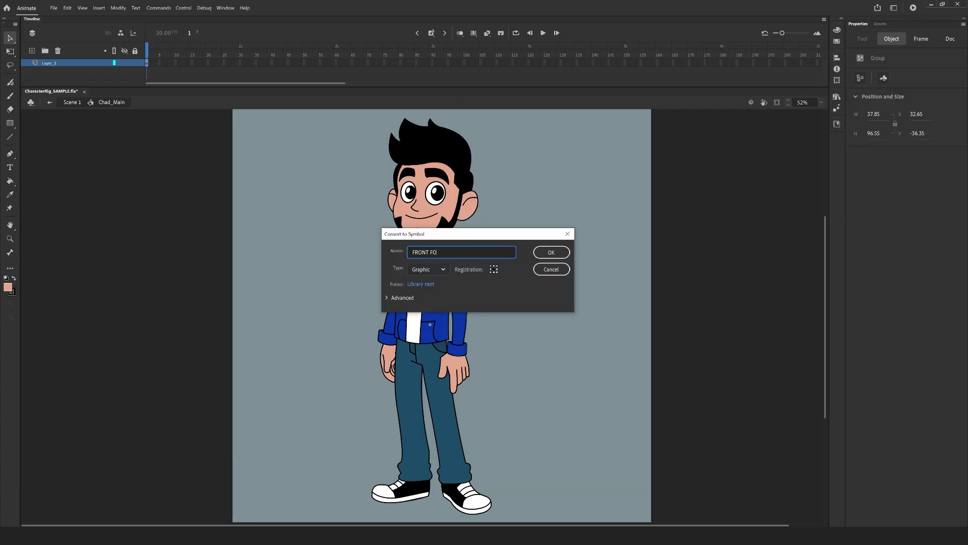
pyautogui.write('REARM')
pyautogui.press('Return')
pyautogui.rightClick(454, 363)
pyautogui.click(483, 351)
pyautogui.write('FRONT HAND')
pyautogui.press('Return')
pyautogui.rightClick(397, 269)
pyautogui.click(427, 479)
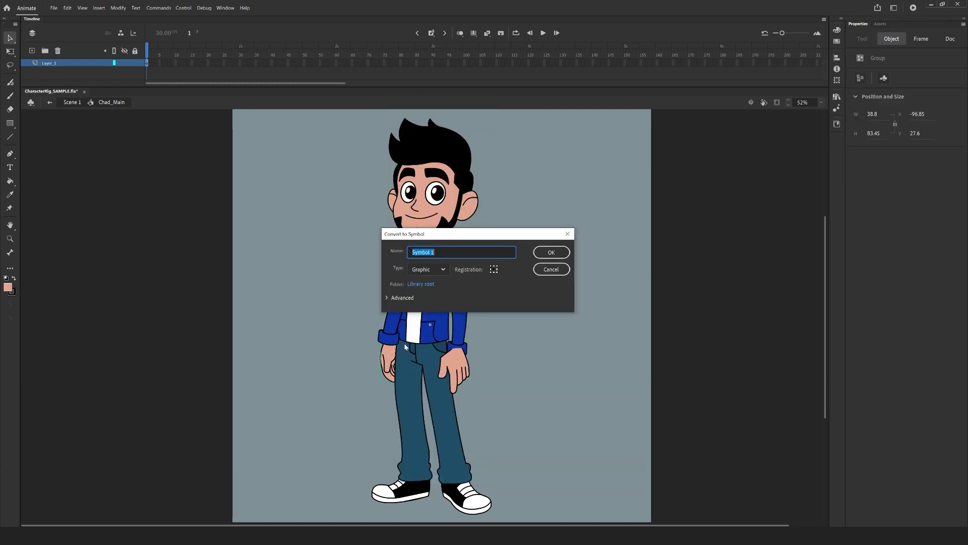
pyautogui.write('BACK HAND')
pyautogui.press('Return')
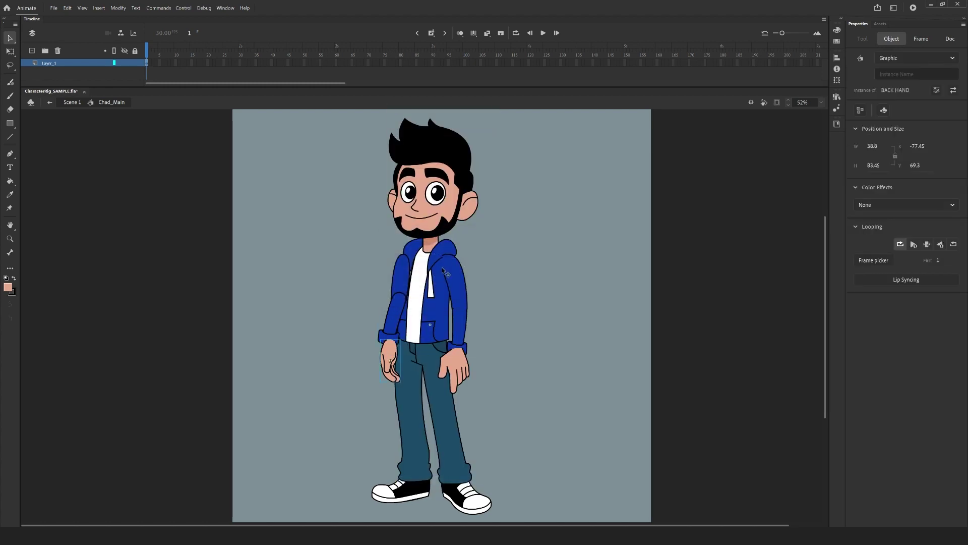
# Step: Convert the hoodie body piece into a graphic symbol named BODY
pyautogui.click(403, 279)
pyautogui.rightClick(404, 279)
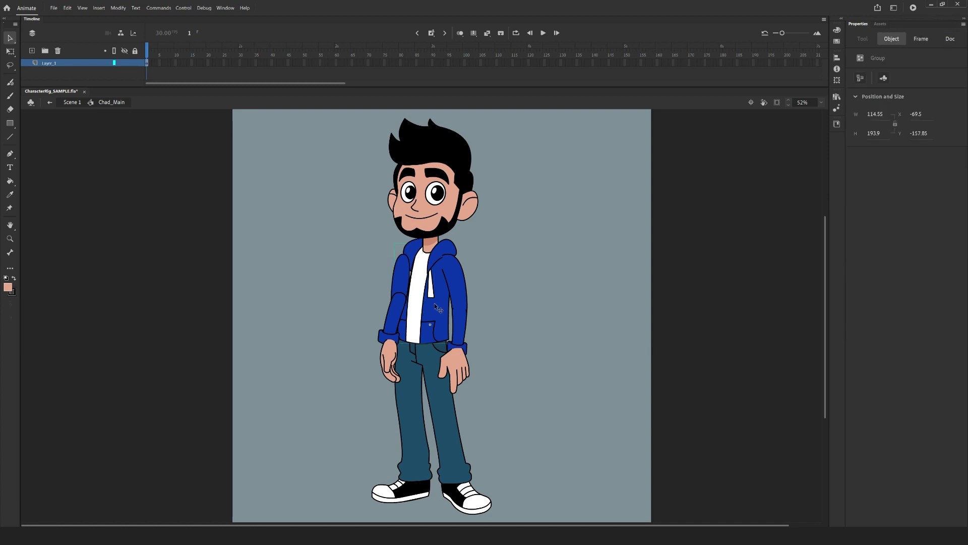
pyautogui.rightClick(403, 279)
pyautogui.click(454, 313)
pyautogui.write('BODY')
pyautogui.press('Return')
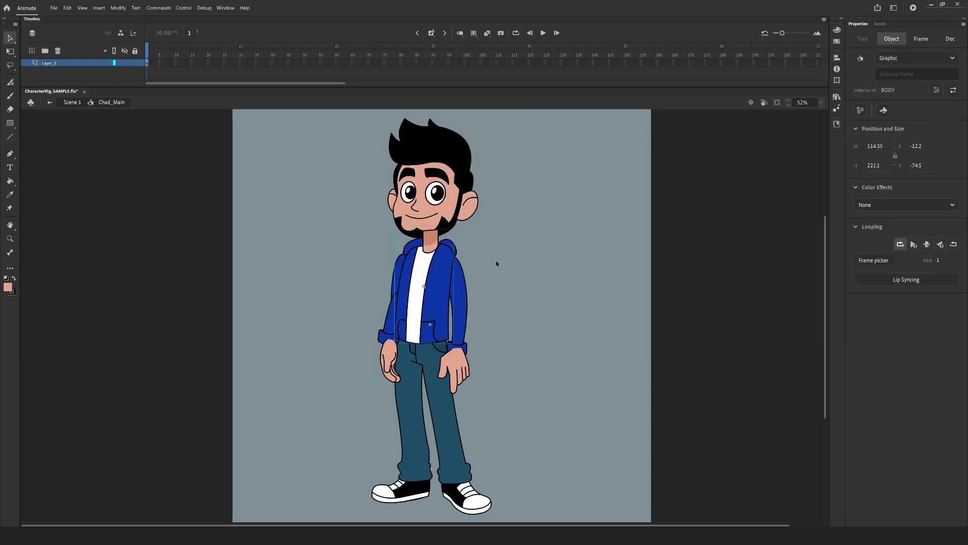
# Step: Turn the back upper arm and the remaining arm piece into symbols with F8
pyautogui.click(485, 269)
pyautogui.rightClick(428, 276)
pyautogui.click(484, 270)
pyautogui.click(411, 274)
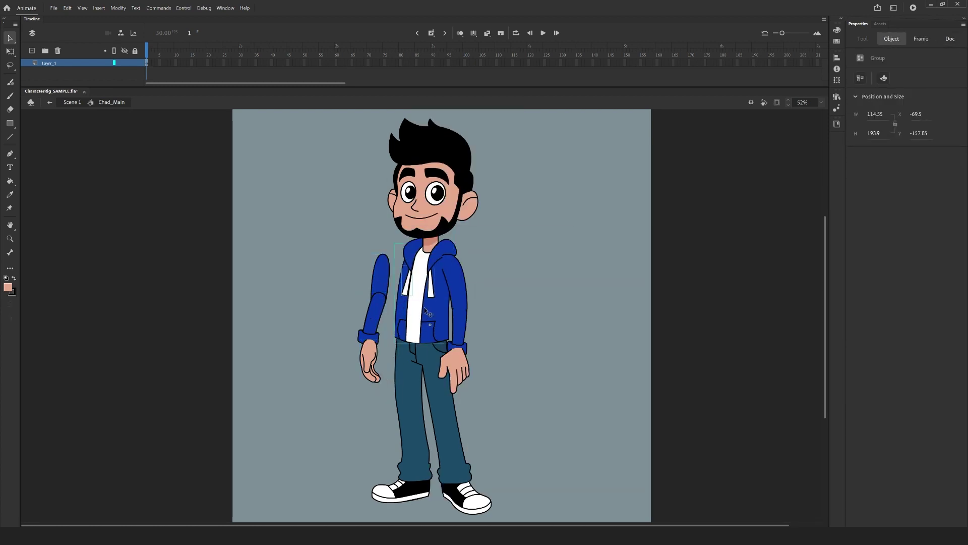
pyautogui.press('F8')
pyautogui.press('Escape')
pyautogui.rightClick(452, 245)
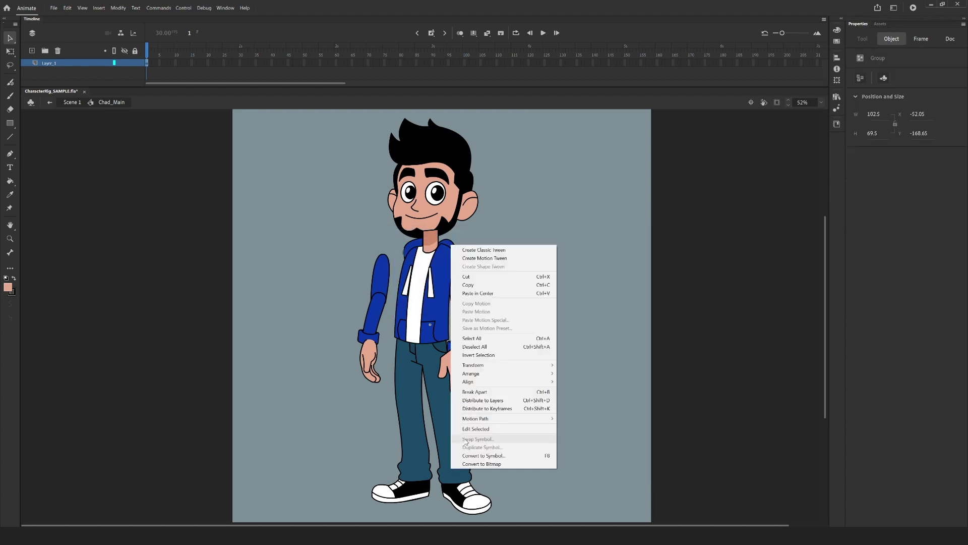
pyautogui.click(354, 274)
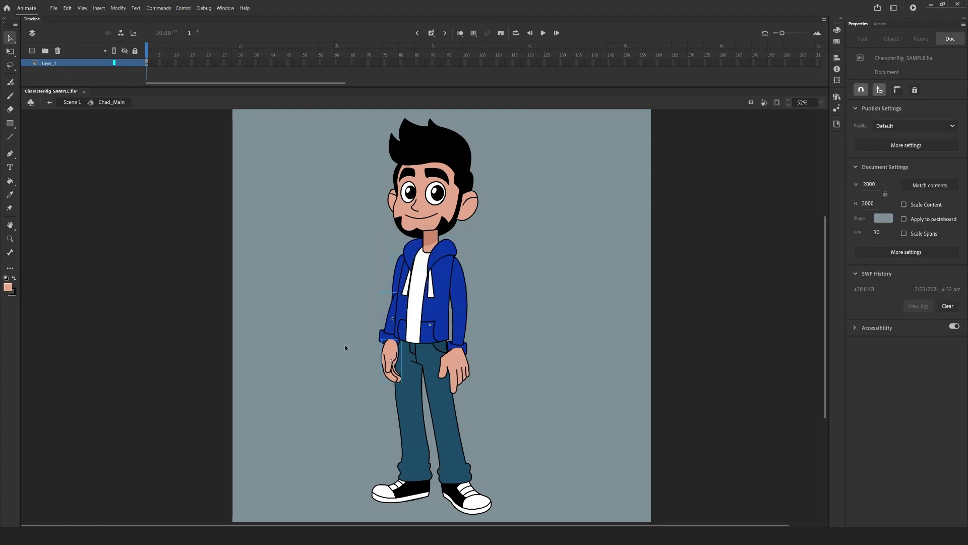
pyautogui.press('F8')
pyautogui.press('Escape')
# Step: Turn the leg and back foot pieces into symbols, including BACK FOOT
pyautogui.rightClick(461, 498)
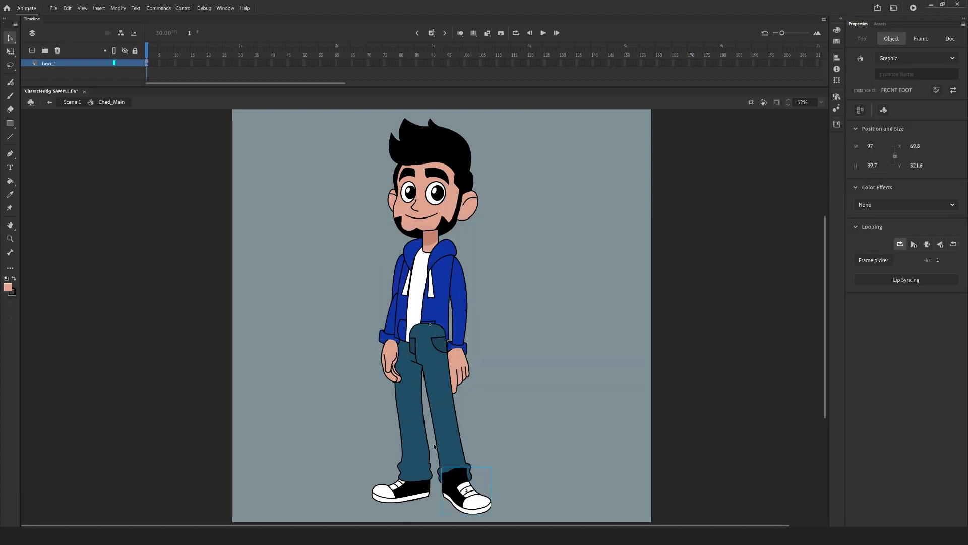
pyautogui.press('F8')
pyautogui.press('Escape')
pyautogui.rightClick(412, 491)
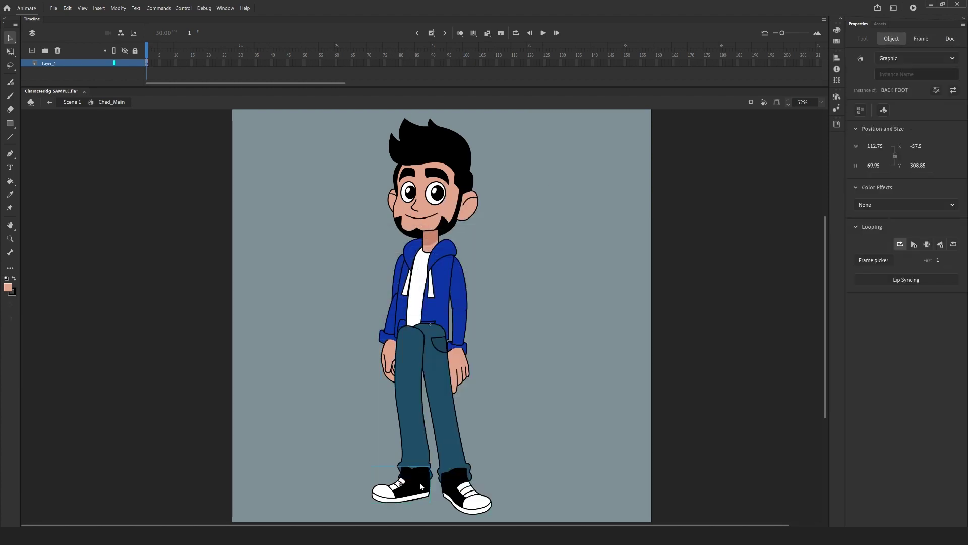
pyautogui.press('F8')
pyautogui.press('Escape')
pyautogui.click(346, 262)
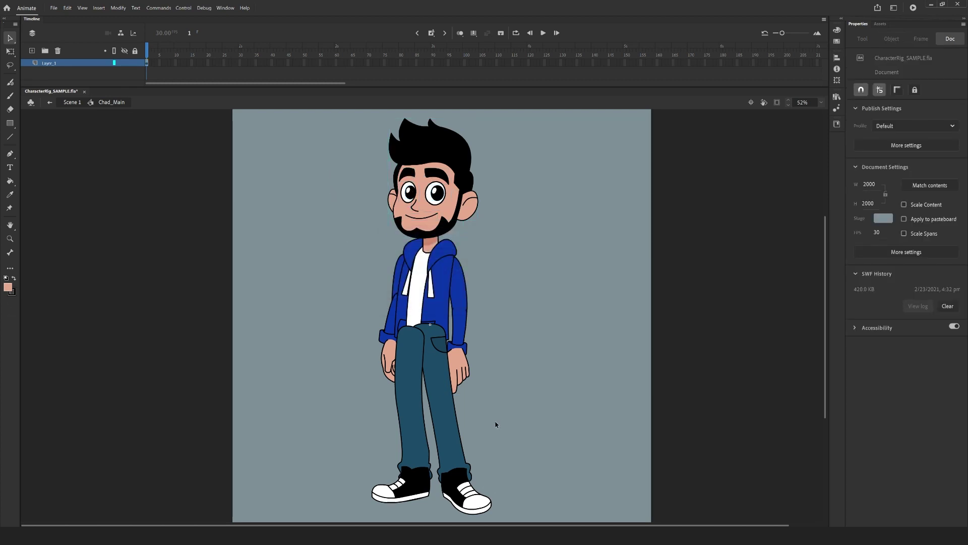
# Step: Marquee-select all parts, Distribute to Layers, and enlarge the Timeline to show the named layers
pyautogui.moveTo(530, 124); pyautogui.dragTo(291, 509)
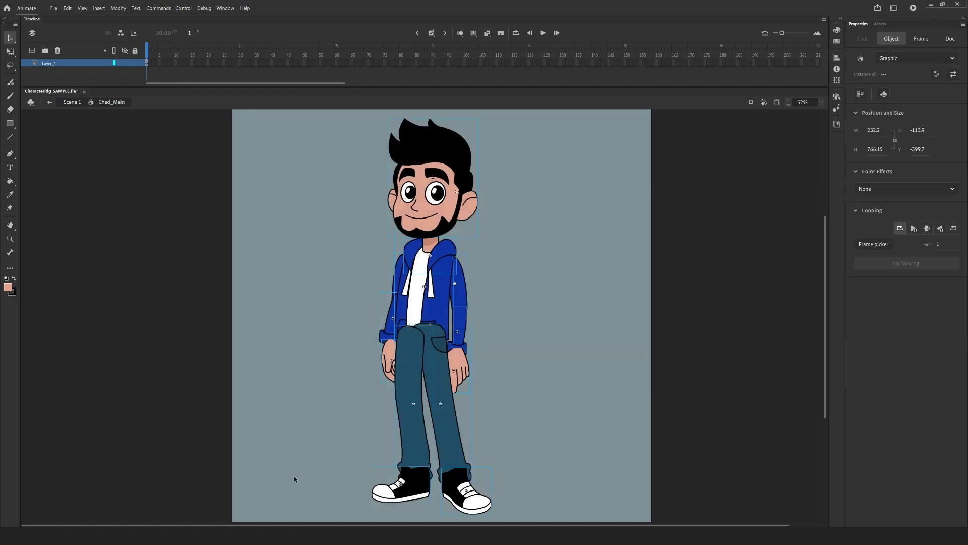
pyautogui.rightClick(425, 300)
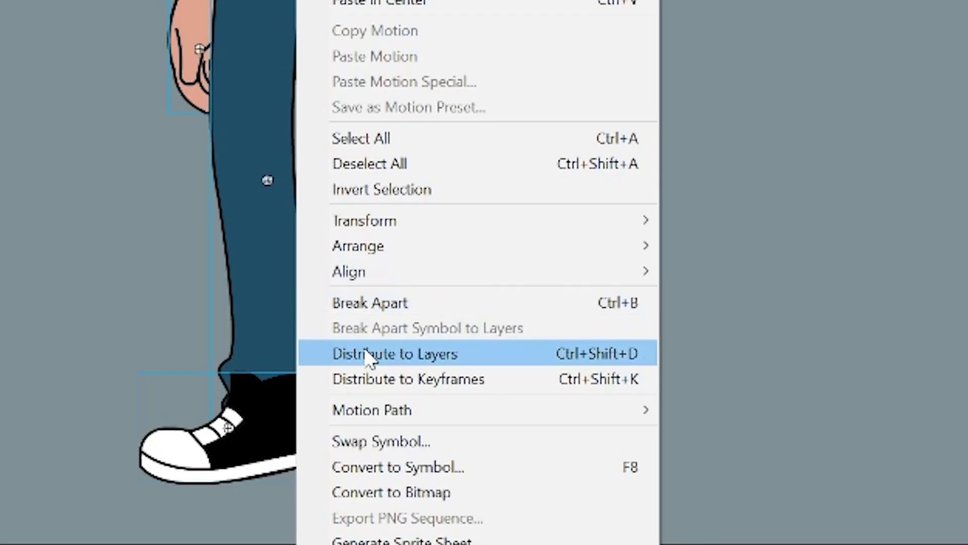
pyautogui.click(443, 460)
pyautogui.moveTo(474, 192); pyautogui.dragTo(461, 364)
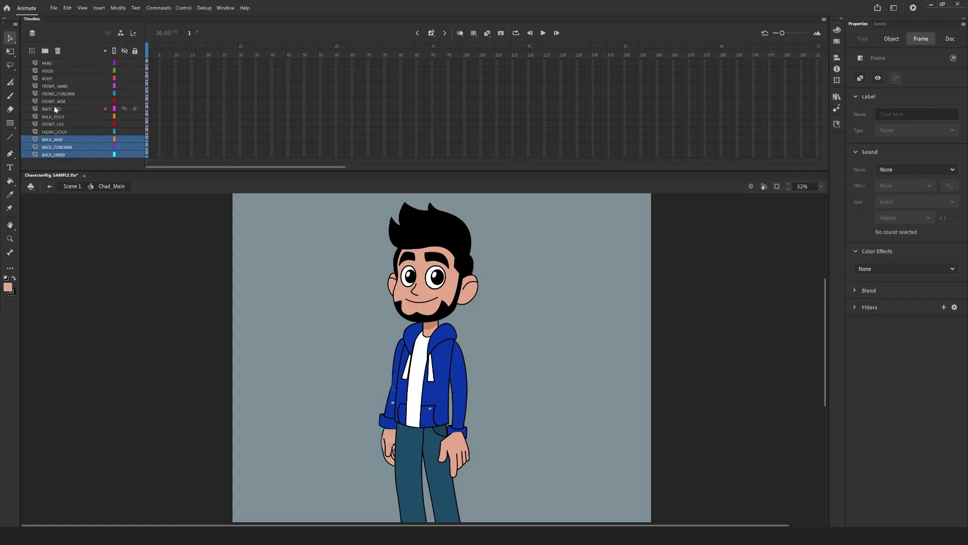
# Step: Move the front arm layers and the HOOD layer to the top of the layer stack
pyautogui.click(54, 94)
pyautogui.click(54, 87)
pyautogui.keyDown('shift'); pyautogui.click(54, 102); pyautogui.keyUp('shift')
pyautogui.moveTo(54, 94); pyautogui.dragTo(53, 61)
pyautogui.moveTo(48, 93); pyautogui.dragTo(48, 60)
# Step: Move BACK_LEG and BACK_FOOT below FRONT_FOOT, then deselect and bring the upper body into view
pyautogui.click(58, 109)
pyautogui.keyDown('shift'); pyautogui.click(58, 116); pyautogui.keyUp('shift')
pyautogui.moveTo(58, 116); pyautogui.dragTo(58, 135)
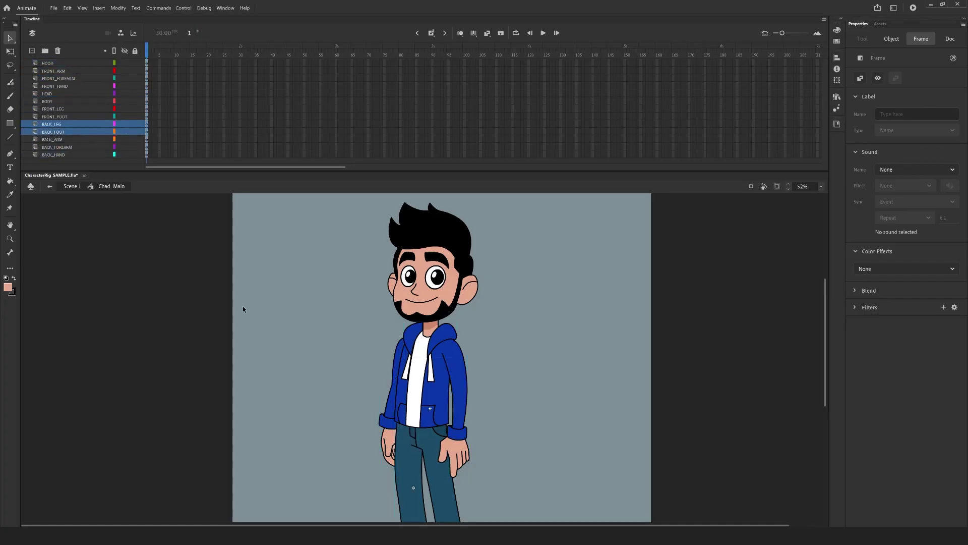
pyautogui.click(244, 308)
pyautogui.moveTo(295, 380)
pyautogui.mouseDown()
pyautogui.moveTo(296, 304)
pyautogui.moveTo(301, 392)
pyautogui.mouseUp()
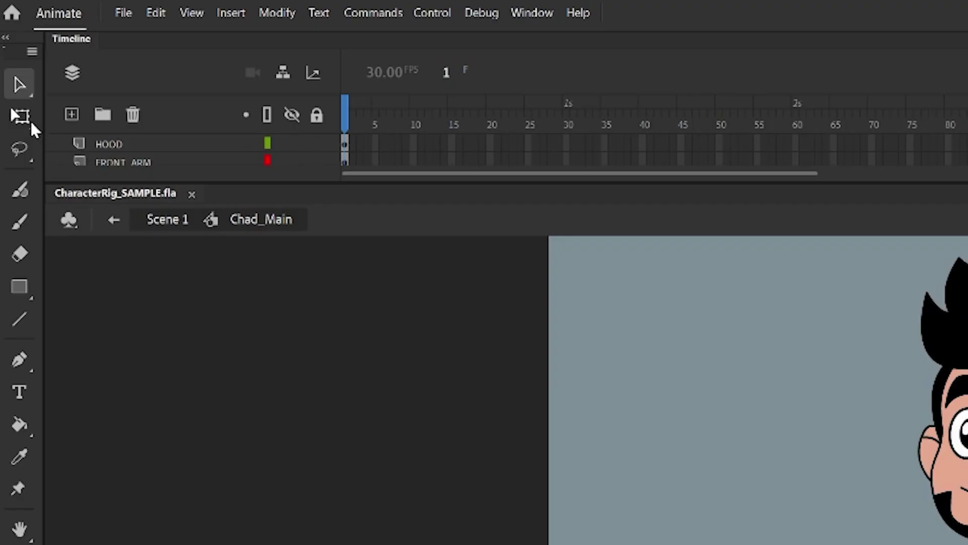
# Step: With Free Transform, move the FRONT ARM pivot to the shoulder and test-rotate it, then undo
pyautogui.click(12, 112)
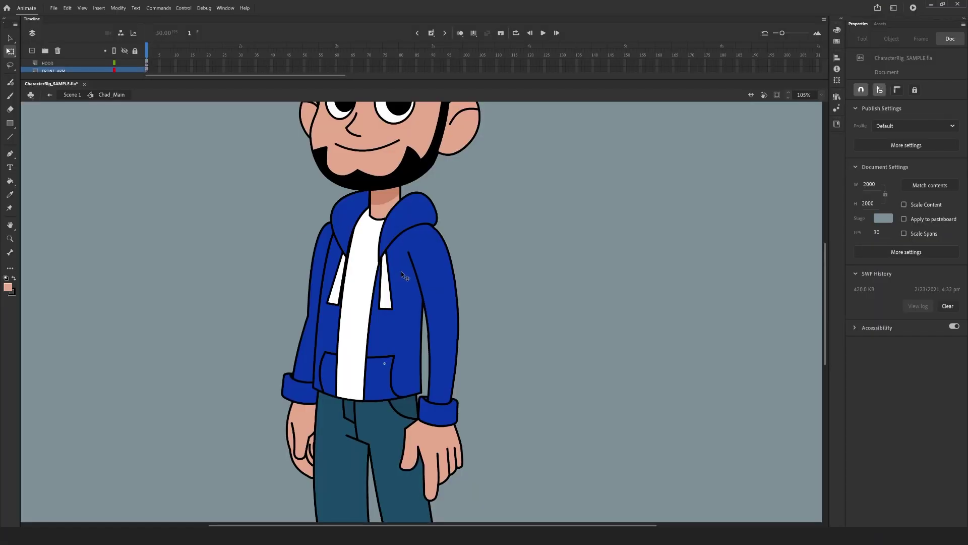
pyautogui.click(434, 288)
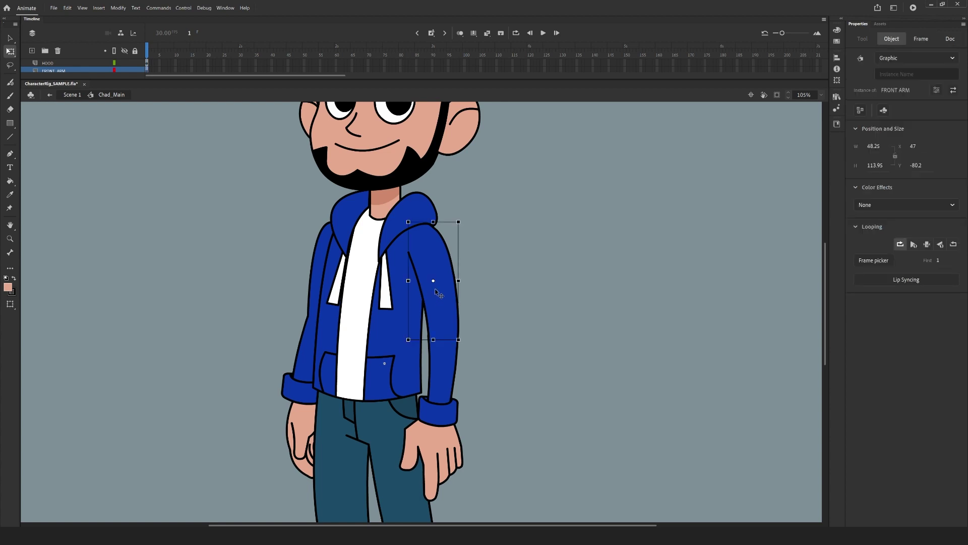
pyautogui.moveTo(492, 282); pyautogui.dragTo(471, 140)
pyautogui.moveTo(464, 348)
pyautogui.mouseDown()
pyautogui.moveTo(420, 351)
pyautogui.moveTo(499, 324)
pyautogui.moveTo(456, 349)
pyautogui.mouseUp()
pyautogui.hotkey('ctrl', 'z')
pyautogui.hotkey('ctrl', 'z')
# Step: Test-rotate the FRONT HAND and BACK ARM around their pivots, undoing each rotation
pyautogui.click(439, 379)
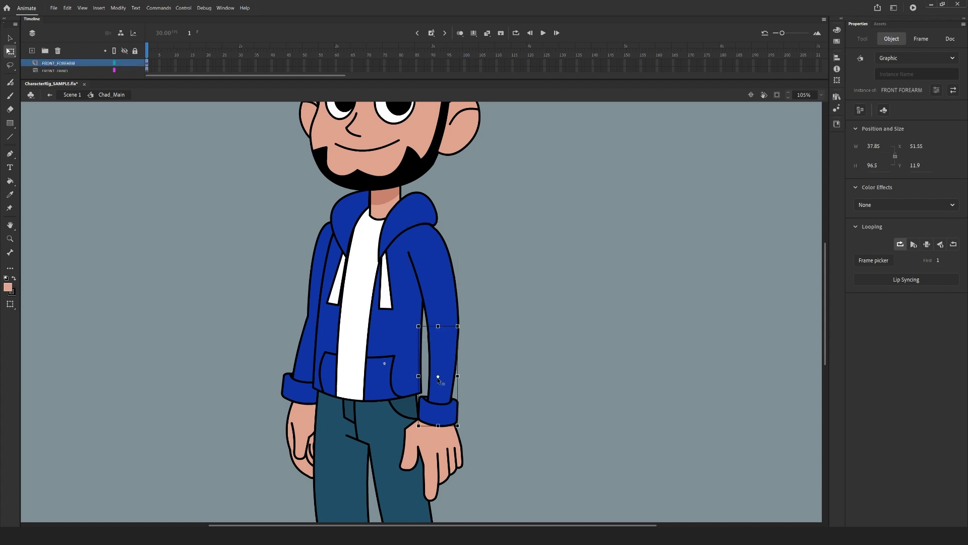
pyautogui.click(442, 461)
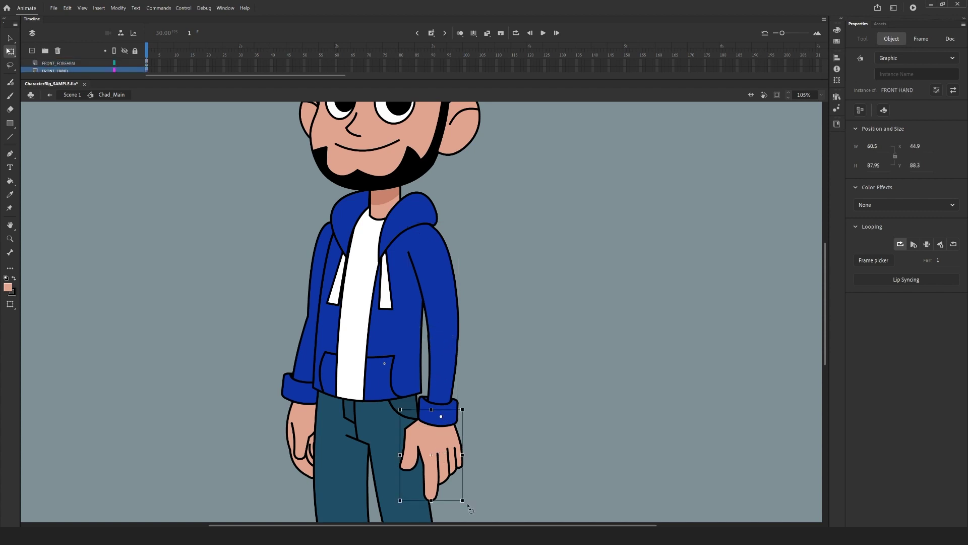
pyautogui.moveTo(468, 505); pyautogui.dragTo(482, 498)
pyautogui.hotkey('ctrl', 'z')
pyautogui.click(306, 442)
pyautogui.click(311, 352)
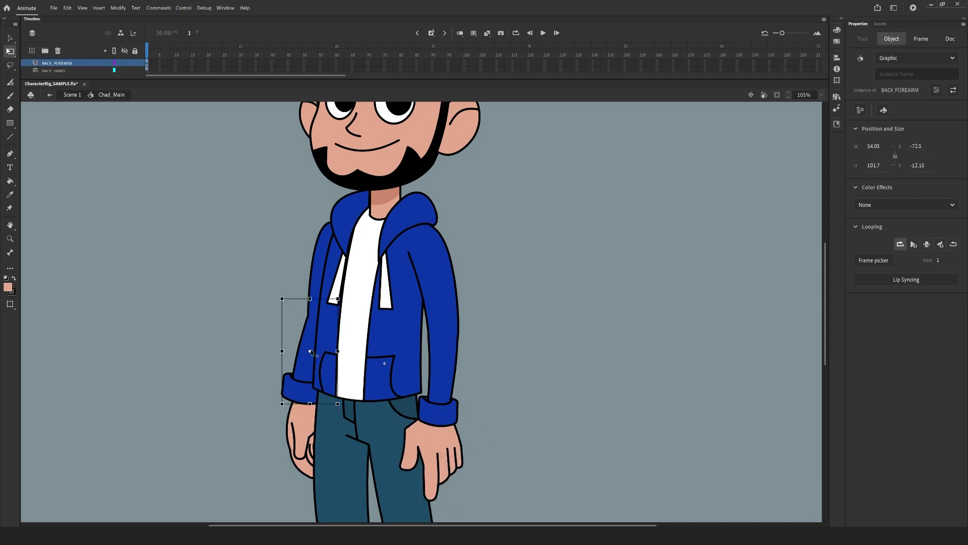
pyautogui.click(324, 301)
pyautogui.moveTo(347, 328)
pyautogui.mouseDown()
pyautogui.moveTo(332, 329)
pyautogui.moveTo(361, 327)
pyautogui.mouseUp()
pyautogui.hotkey('ctrl', 'z')
# Step: Bring the head into view, select HEAD and test-rotate it around its pivot
pyautogui.moveTo(358, 217); pyautogui.dragTo(377, 341)
pyautogui.click(408, 221)
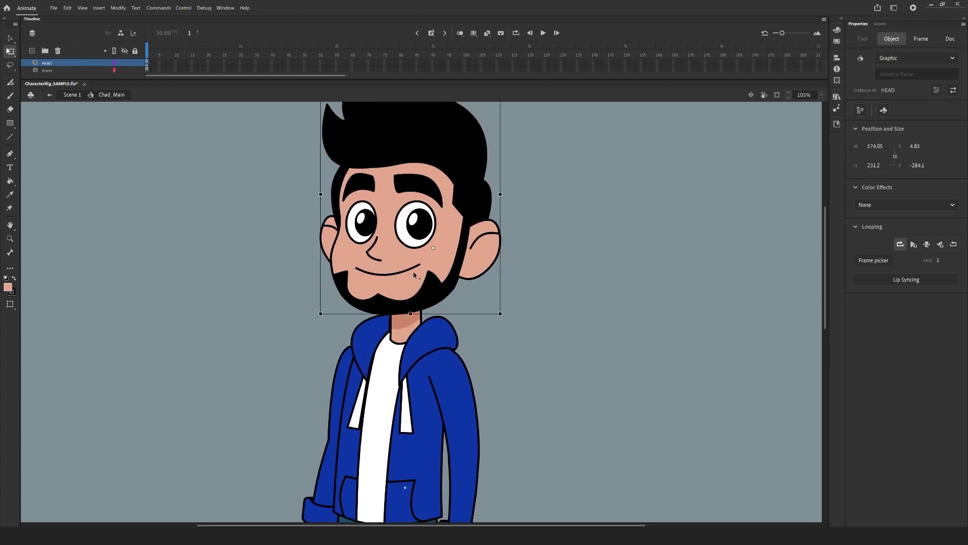
pyautogui.scroll(2, 410, 214)
pyautogui.moveTo(500, 148); pyautogui.dragTo(410, 125)
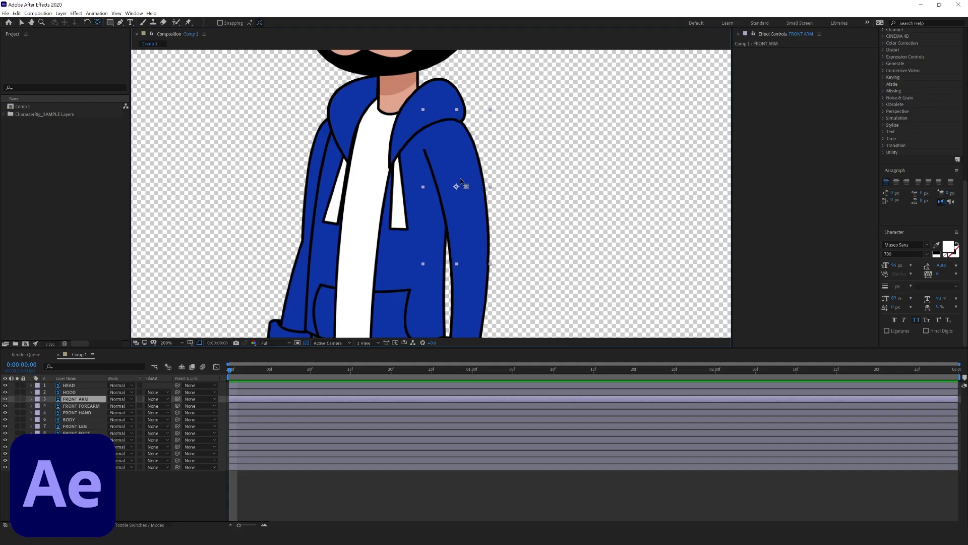
# Step: Move the FRONT FOREARM anchor point up to the elbow
pyautogui.moveTo(458, 225); pyautogui.dragTo(464, 161)
pyautogui.click(469, 247)
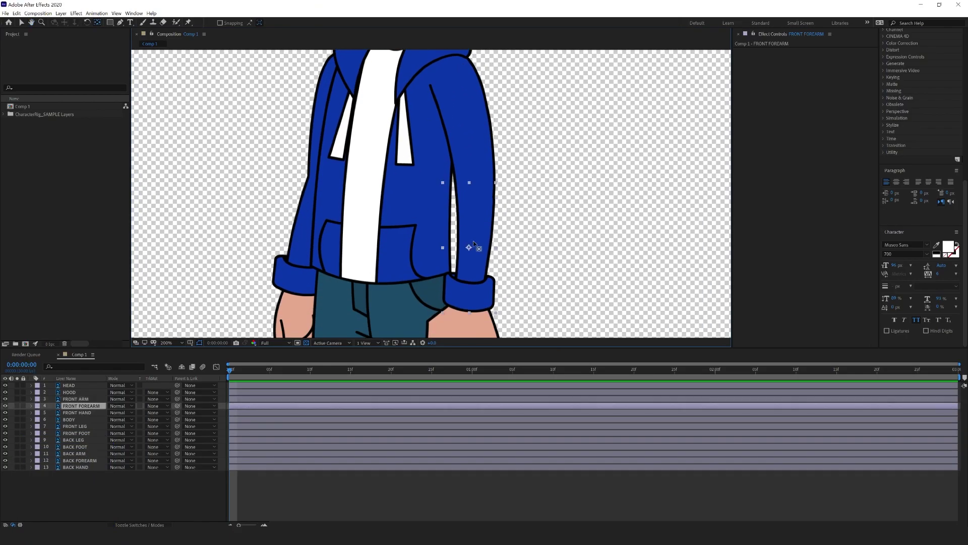
pyautogui.moveTo(469, 247); pyautogui.dragTo(478, 188)
pyautogui.moveTo(474, 221); pyautogui.dragTo(481, 157)
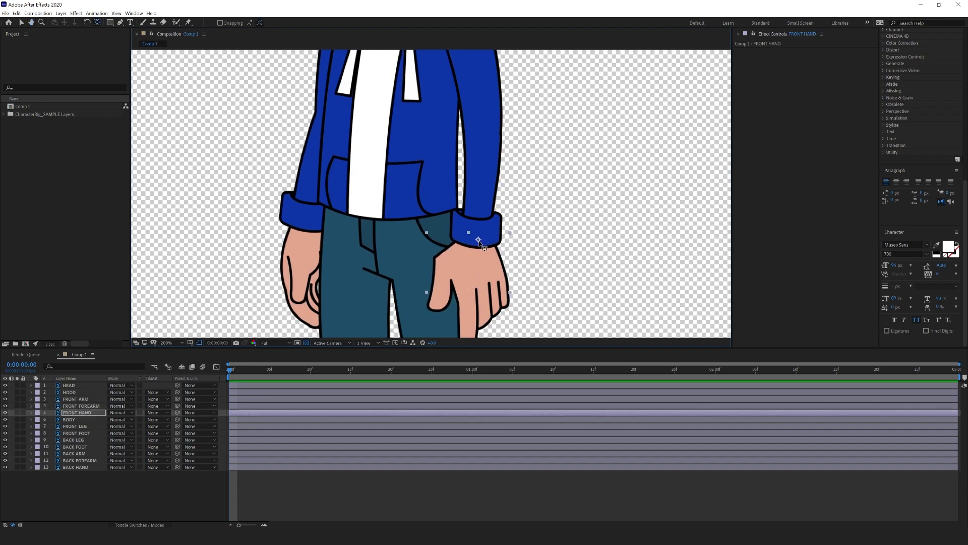
# Step: Check the anchors of the BACK HAND, BODY, BACK ARM and HEAD layers
pyautogui.click(310, 272)
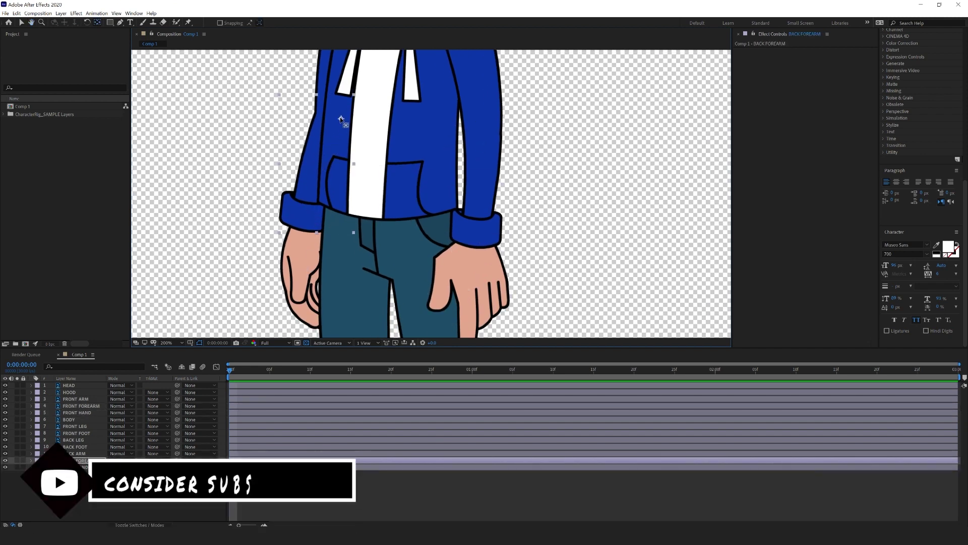
pyautogui.scroll(5, 309, 237)
pyautogui.click(307, 246)
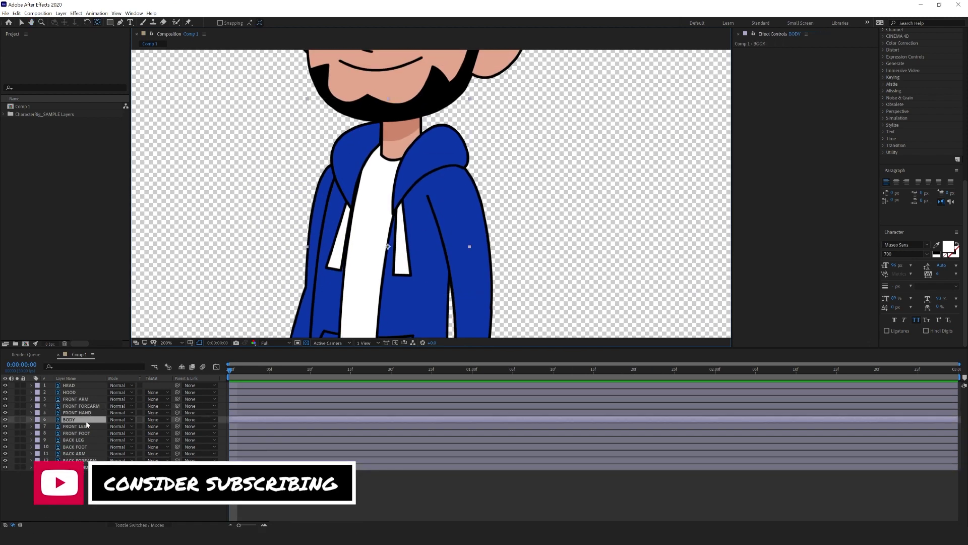
pyautogui.click(343, 174)
pyautogui.scroll(5, 338, 131)
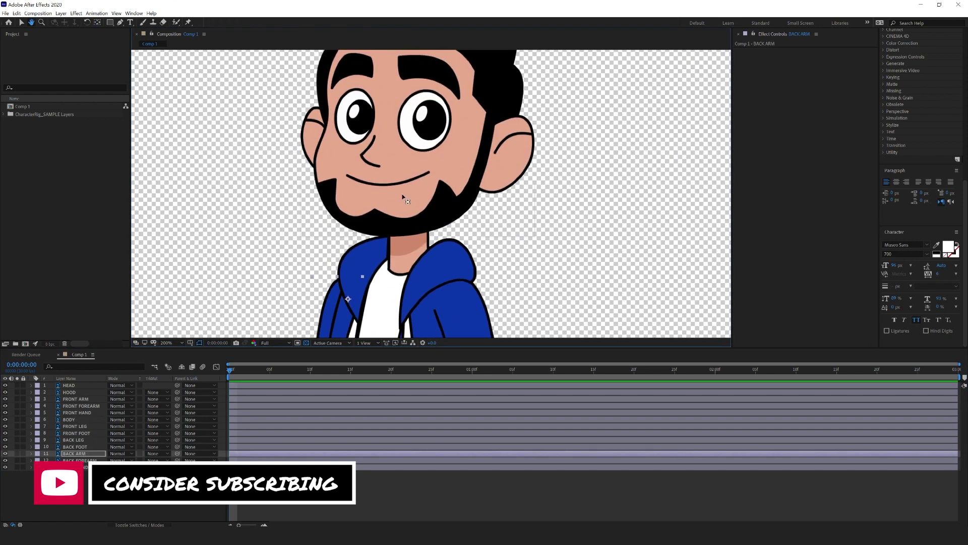
pyautogui.click(409, 181)
# Step: Test-rotate HEAD and FRONT ARM around their anchors with the Rotation tool, undoing each
pyautogui.press('w')
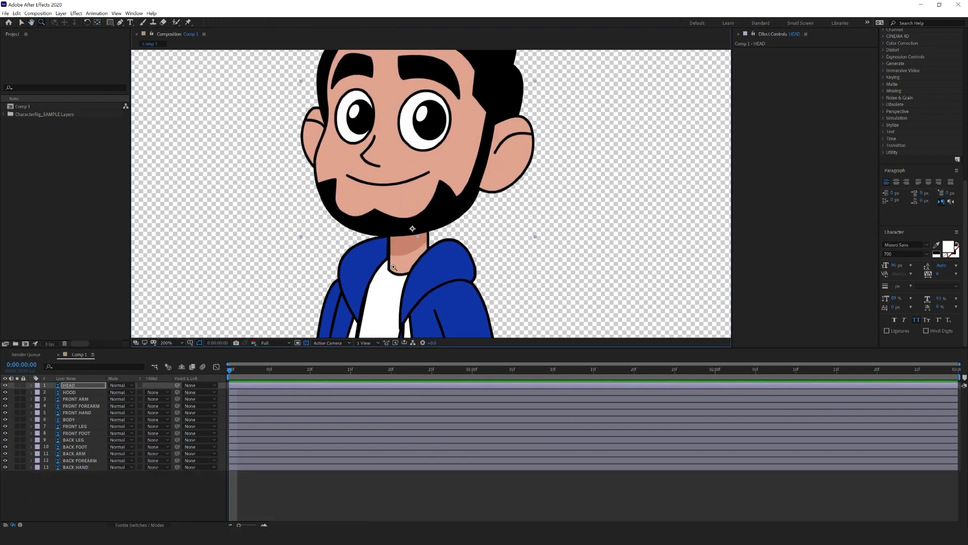
pyautogui.press(',')
pyautogui.press(',')
pyautogui.moveTo(444, 162)
pyautogui.mouseDown()
pyautogui.moveTo(457, 157)
pyautogui.moveTo(445, 151)
pyautogui.mouseUp()
pyautogui.hotkey('ctrl', 'z')
pyautogui.moveTo(458, 201); pyautogui.dragTo(486, 191)
pyautogui.hotkey('ctrl', 'z')
# Step: Inspect the FRONT HAND, BACK LEG and FRONT LEG anchors with the Pan Behind tool
pyautogui.click(458, 252)
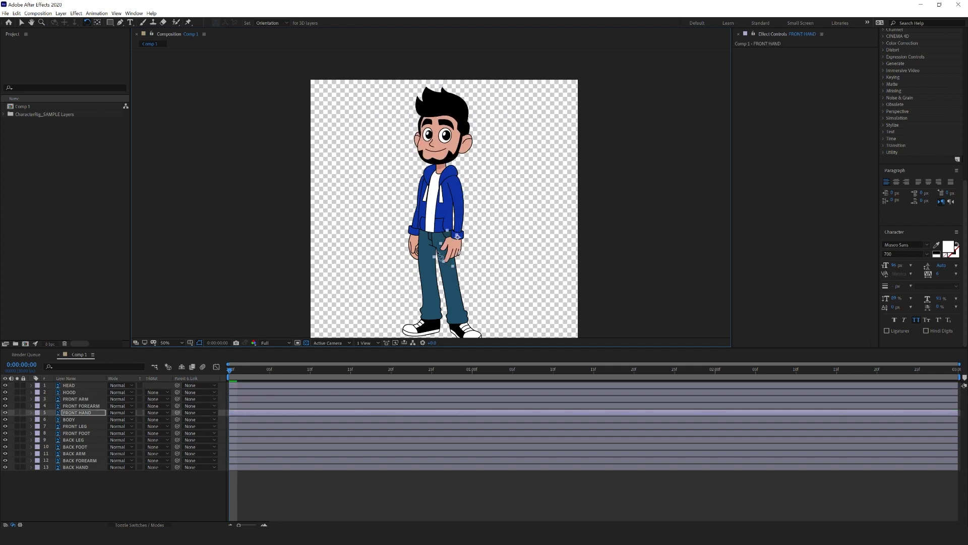
pyautogui.scroll(-2, 358, 212)
pyautogui.click(438, 218)
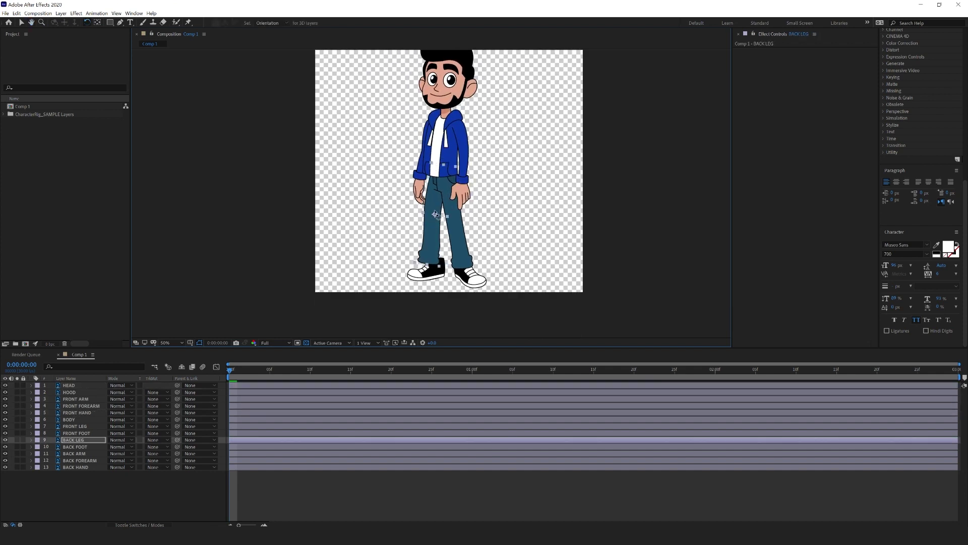
pyautogui.press('y')
pyautogui.click(442, 182)
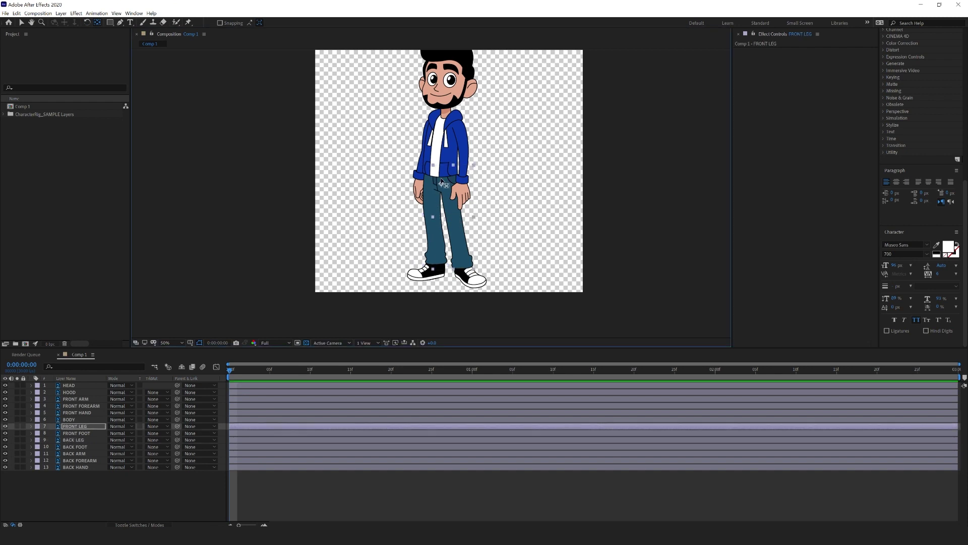
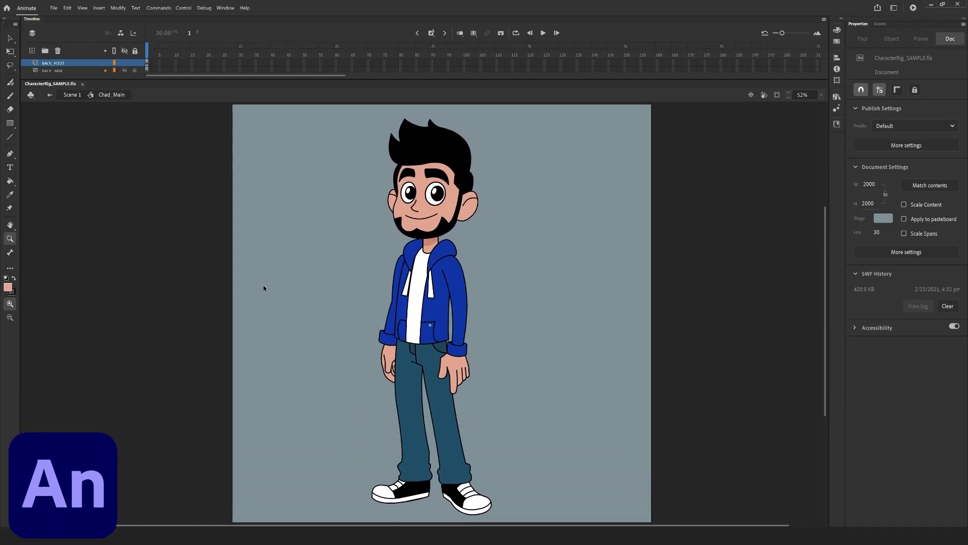
# Step: In Parenting view, make FRONT_HAND a child of FRONT_FOREARM, and FRONT_FOREARM a child of FRONT_ARM
pyautogui.press('v')
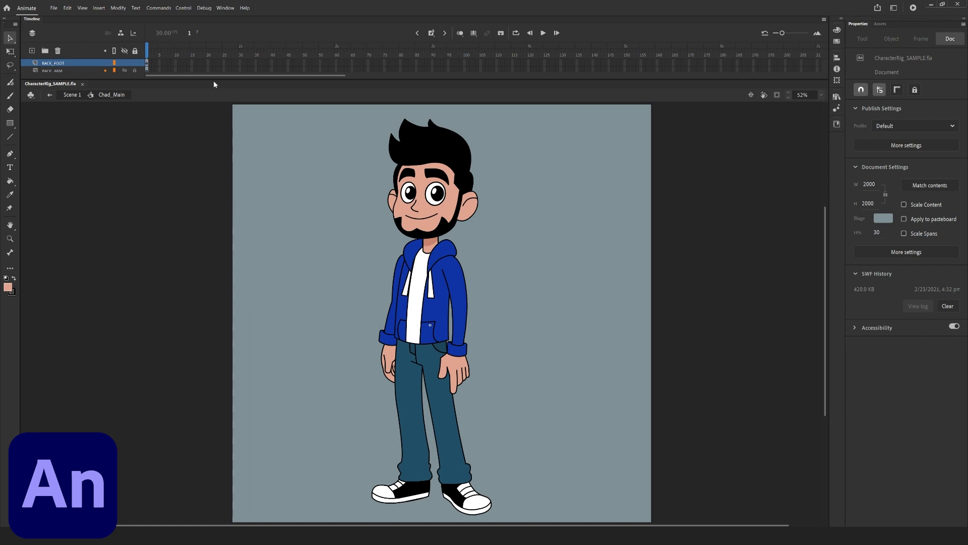
pyautogui.moveTo(206, 79); pyautogui.dragTo(199, 166)
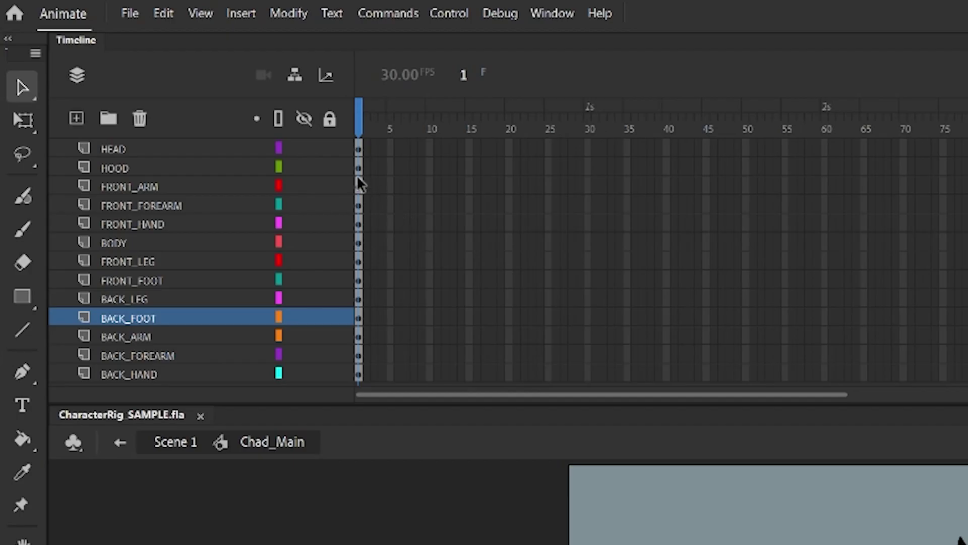
pyautogui.click(295, 75)
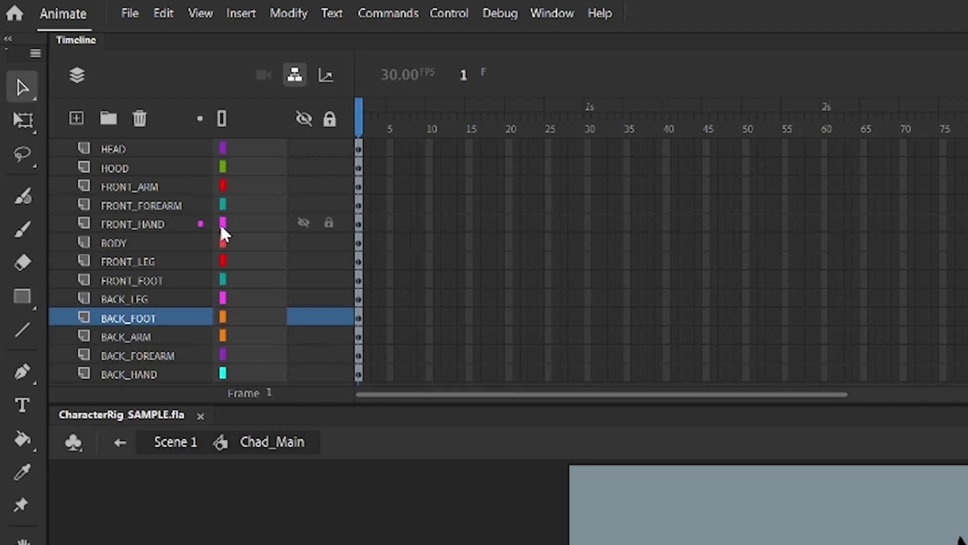
pyautogui.moveTo(222, 224); pyautogui.dragTo(226, 204)
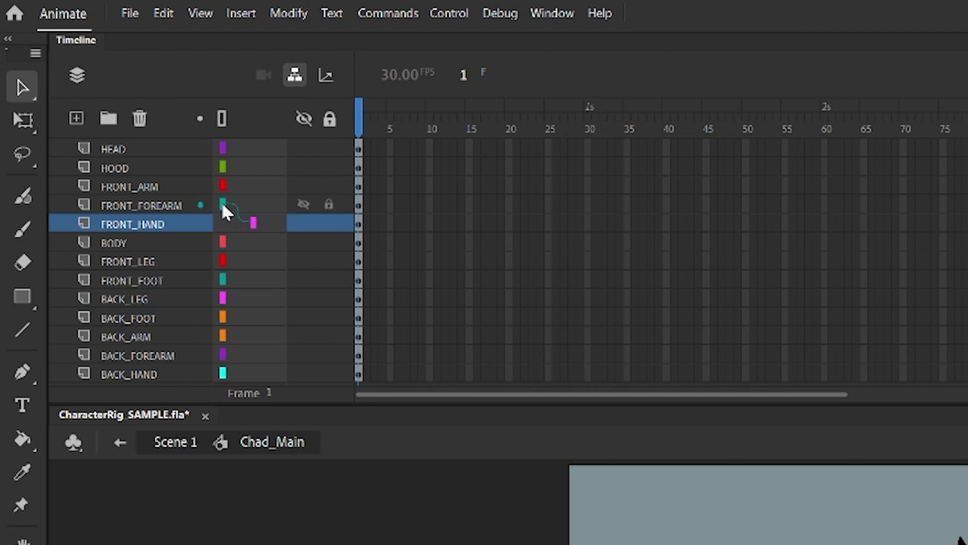
pyautogui.moveTo(227, 185); pyautogui.dragTo(226, 186)
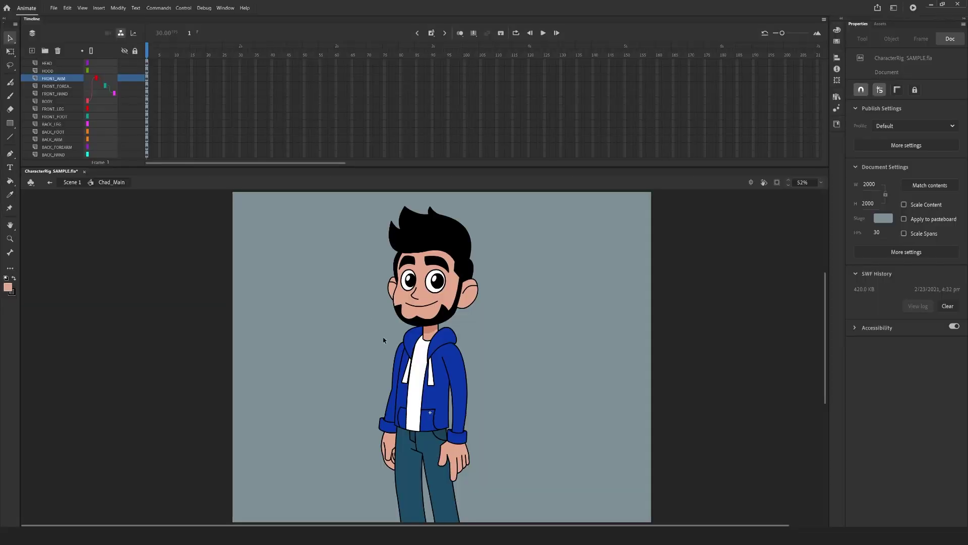
# Step: Test-rotate the front arm, forearm and hand with Free Transform, undoing each rotation
pyautogui.click(456, 376)
pyautogui.press('q')
pyautogui.moveTo(474, 402); pyautogui.dragTo(500, 377)
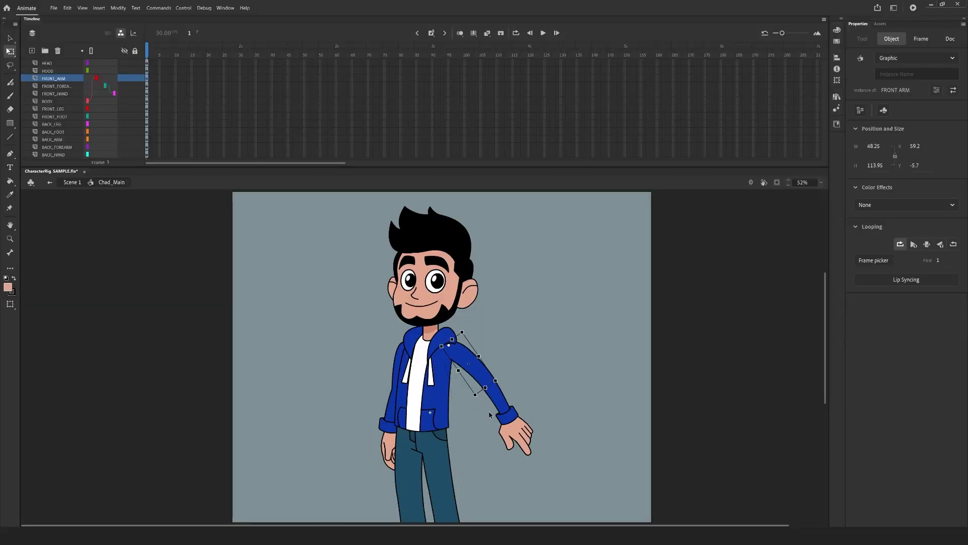
pyautogui.hotkey('ctrl', 'z')
pyautogui.click(459, 417)
pyautogui.moveTo(475, 445); pyautogui.dragTo(440, 424)
pyautogui.hotkey('ctrl', 'z')
pyautogui.click(458, 457)
pyautogui.moveTo(476, 485); pyautogui.dragTo(472, 483)
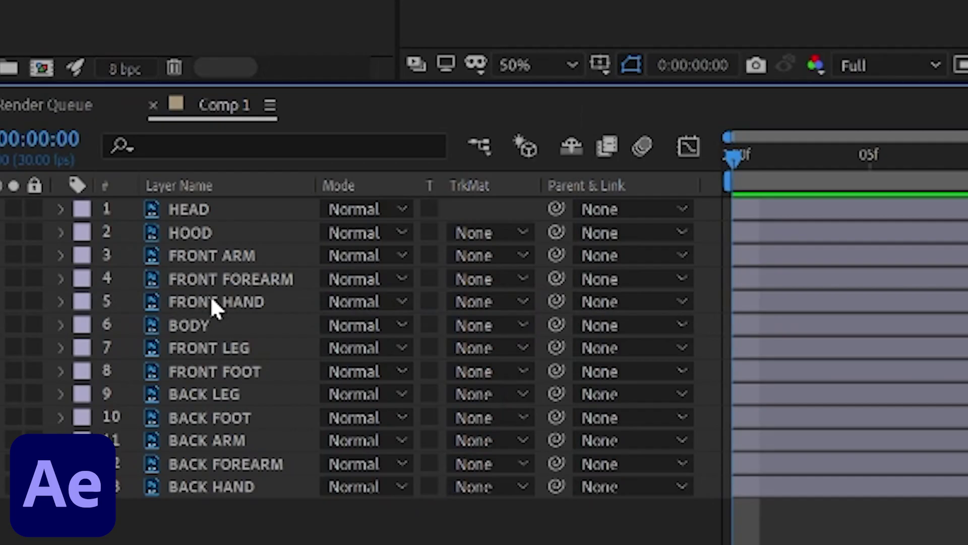
# Step: Chain the front arm: FRONT HAND to FRONT FOREARM, FRONT FOREARM to FRONT ARM, FRONT ARM to BODY
pyautogui.click(77, 412)
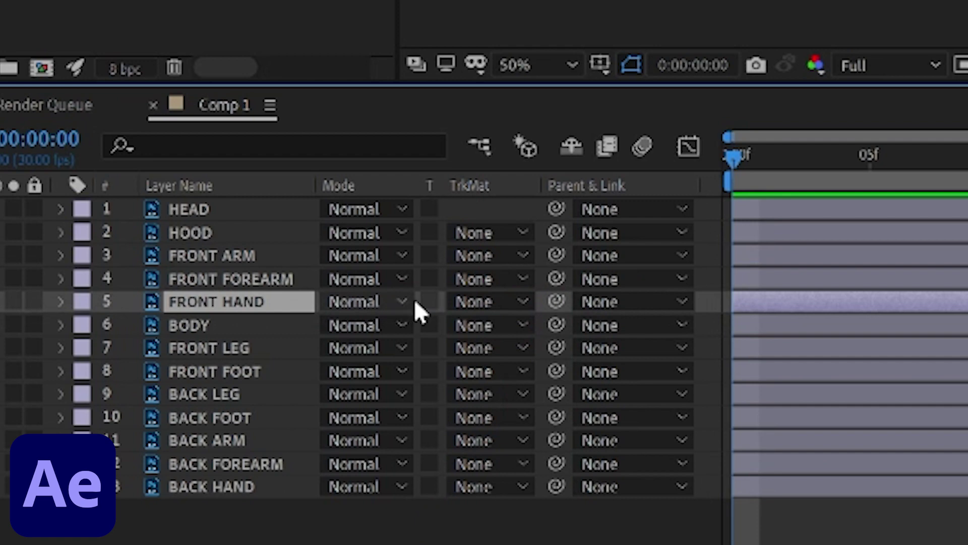
pyautogui.click(599, 302)
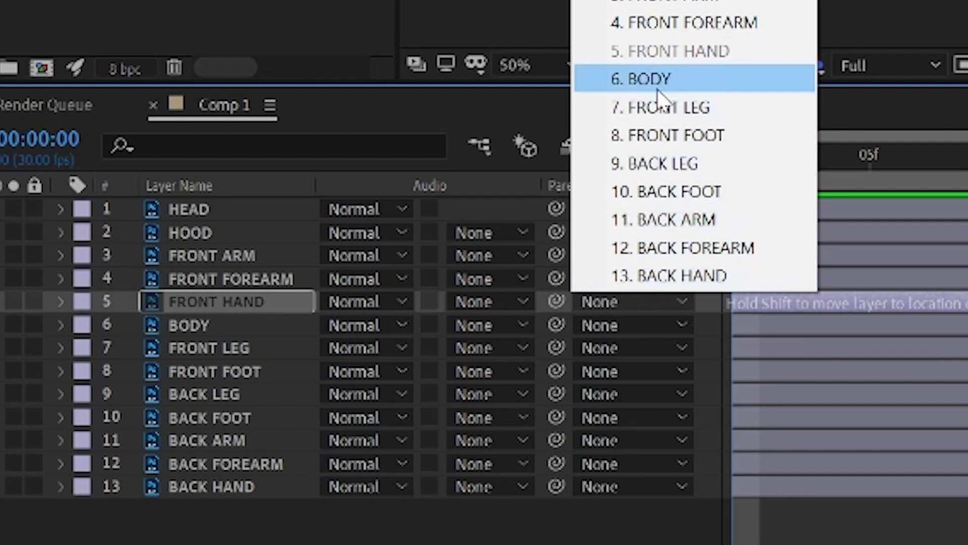
pyautogui.click(674, 31)
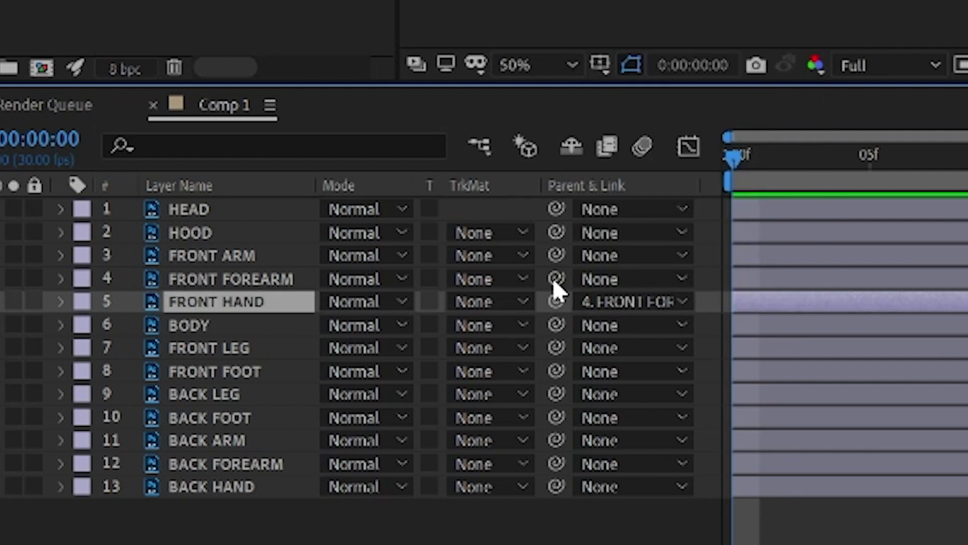
pyautogui.moveTo(555, 279); pyautogui.dragTo(225, 253)
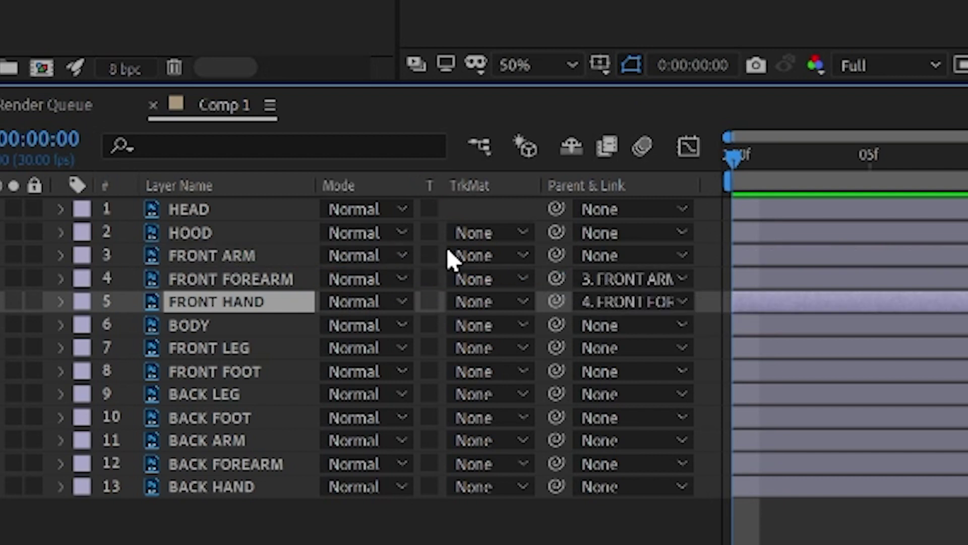
pyautogui.moveTo(555, 255); pyautogui.dragTo(191, 331)
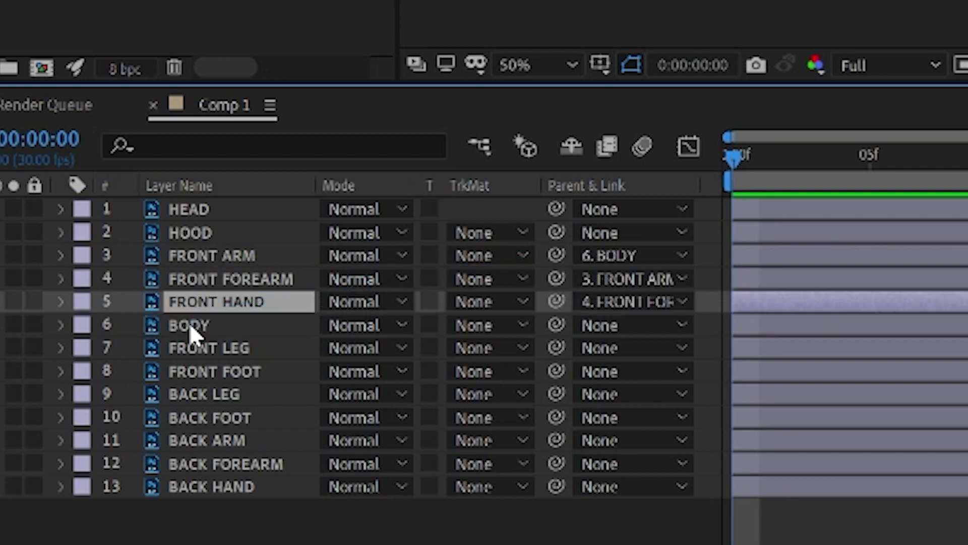
# Step: Chain BACK HAND to BACK FOREARM to BACK ARM to BODY, and BACK FOOT to BACK LEG to BODY
pyautogui.moveTo(556, 487); pyautogui.dragTo(242, 464)
pyautogui.moveTo(556, 463); pyautogui.dragTo(227, 440)
pyautogui.moveTo(557, 440); pyautogui.dragTo(209, 335)
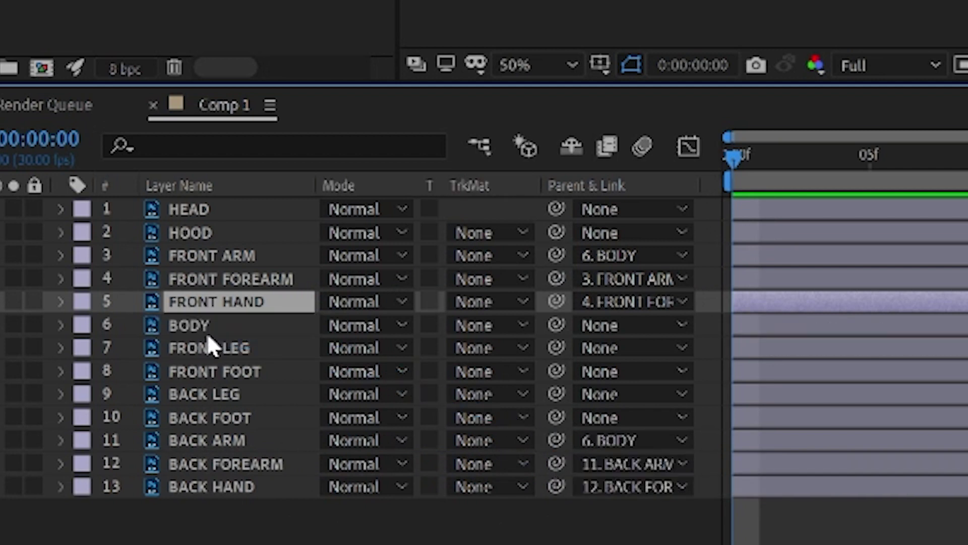
pyautogui.moveTo(556, 418); pyautogui.dragTo(204, 394)
pyautogui.moveTo(556, 394); pyautogui.dragTo(217, 333)
# Step: Parent FRONT FOOT to FRONT LEG, then FRONT LEG, HEAD and HOOD to BODY
pyautogui.moveTo(557, 372); pyautogui.dragTo(222, 348)
pyautogui.moveTo(556, 347); pyautogui.dragTo(216, 327)
pyautogui.moveTo(557, 209); pyautogui.dragTo(283, 325)
pyautogui.moveTo(557, 232); pyautogui.dragTo(207, 326)
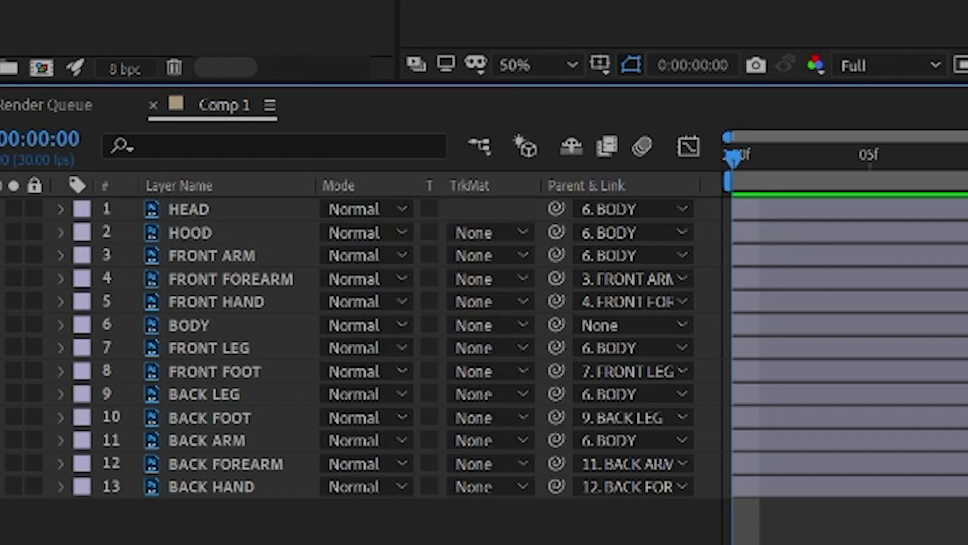
# Step: Select the HEAD, FRONT ARM, BACK ARM and BACK FOREARM layers, undoing a few changes along the way
pyautogui.click(189, 209)
pyautogui.hotkey('ctrl', 'z')
pyautogui.click(212, 256)
pyautogui.hotkey('ctrl', 'z')
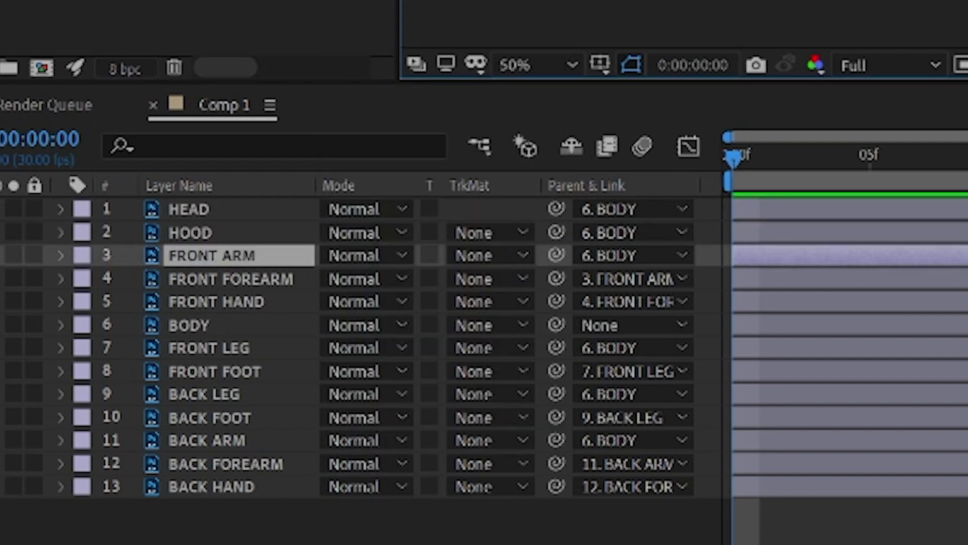
pyautogui.click(206, 440)
pyautogui.click(226, 464)
pyautogui.hotkey('ctrl', 'z')
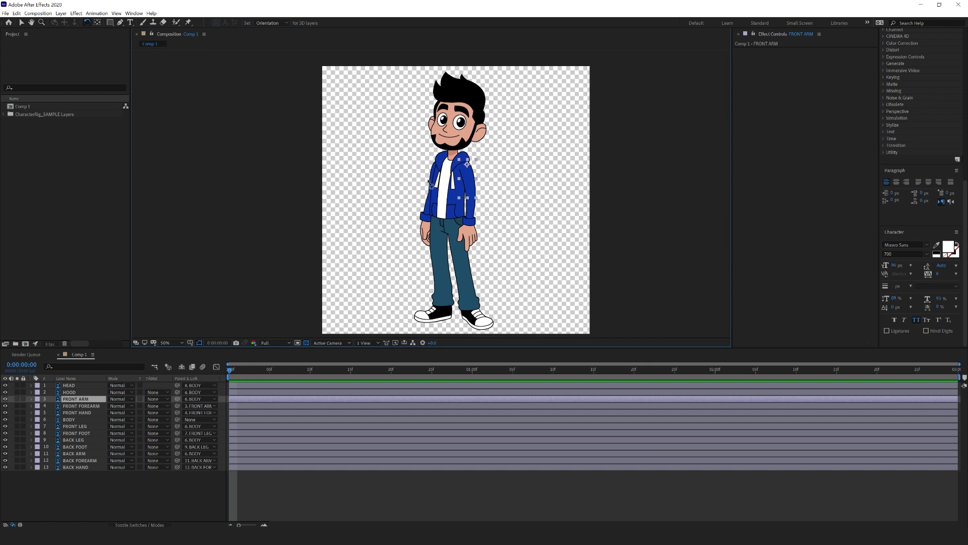
# Step: Test-rotate the back arm, back forearm, front forearm, back leg, back foot and head
pyautogui.moveTo(431, 182); pyautogui.dragTo(409, 195)
pyautogui.hotkey('ctrl', 'z')
pyautogui.hotkey('ctrl', 'z')
pyautogui.moveTo(468, 208)
pyautogui.mouseDown()
pyautogui.moveTo(480, 202)
pyautogui.moveTo(477, 216)
pyautogui.mouseUp()
pyautogui.moveTo(434, 275); pyautogui.dragTo(424, 262)
pyautogui.moveTo(396, 301); pyautogui.dragTo(399, 303)
pyautogui.moveTo(426, 252); pyautogui.dragTo(437, 259)
pyautogui.moveTo(425, 312); pyautogui.dragTo(421, 308)
pyautogui.moveTo(451, 134); pyautogui.dragTo(446, 143)
# Step: Undo the test poses and deselect everything with the Selection tool
pyautogui.click(396, 182)
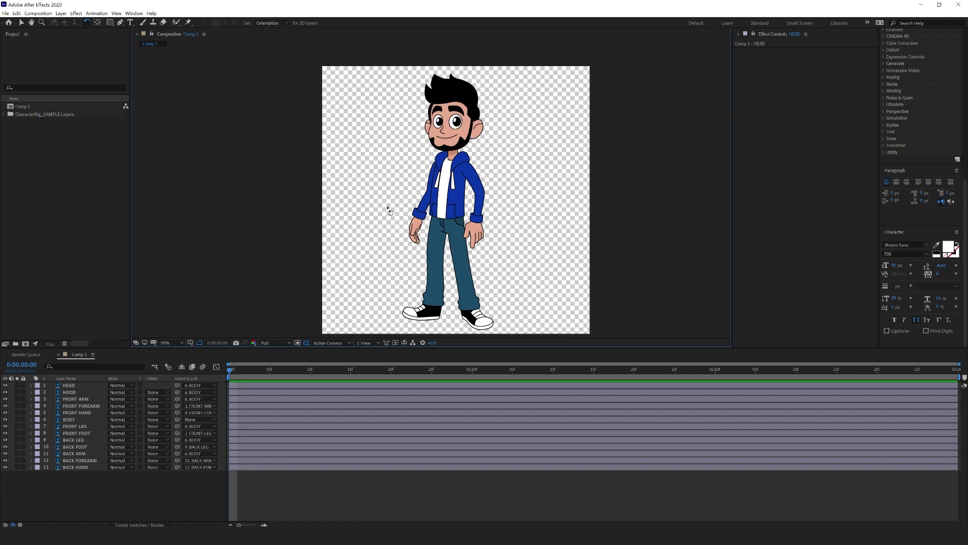
pyautogui.hotkey('ctrl', 'z')
pyautogui.hotkey('ctrl', 'z')
pyautogui.hotkey('ctrl', 'z')
pyautogui.hotkey('ctrl', 'z')
pyautogui.hotkey('ctrl', 'z')
pyautogui.hotkey('ctrl', 'z')
pyautogui.hotkey('ctrl', 'z')
pyautogui.hotkey('ctrl', 'z')
pyautogui.hotkey('ctrl', 'z')
pyautogui.hotkey('ctrl', 'z')
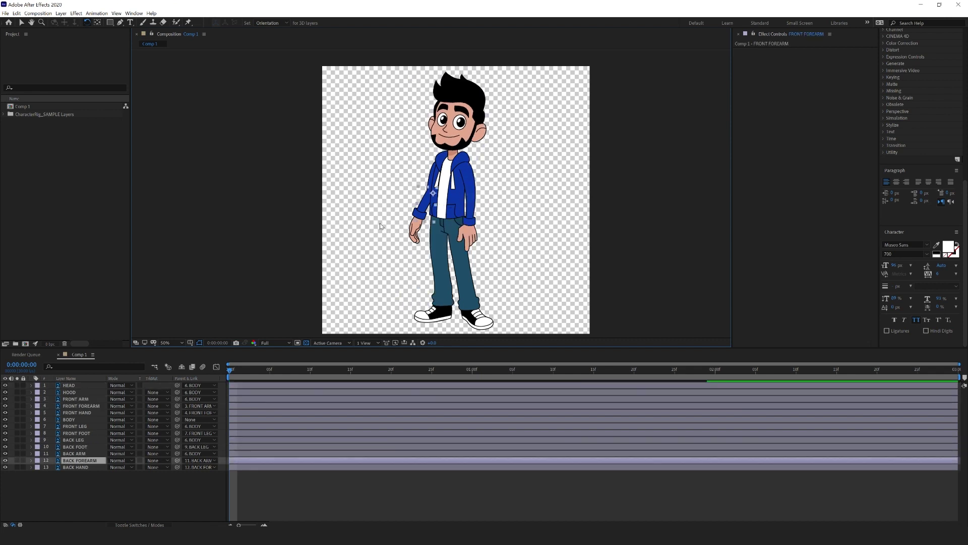
pyautogui.hotkey('ctrl', 'z')
pyautogui.press('v')
pyautogui.click(381, 228)
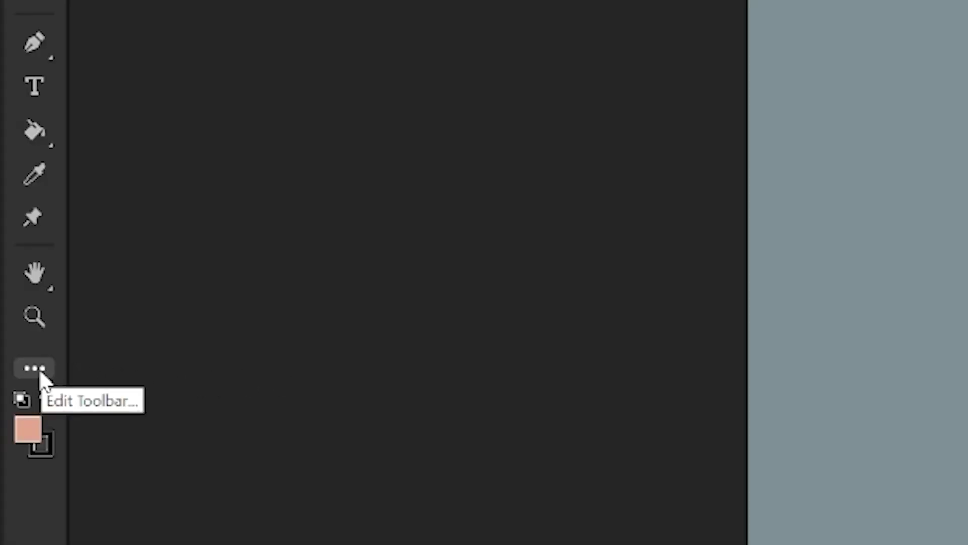
# Step: Add the Bone Tool to the toolbar through Edit Toolbar
pyautogui.click(40, 374)
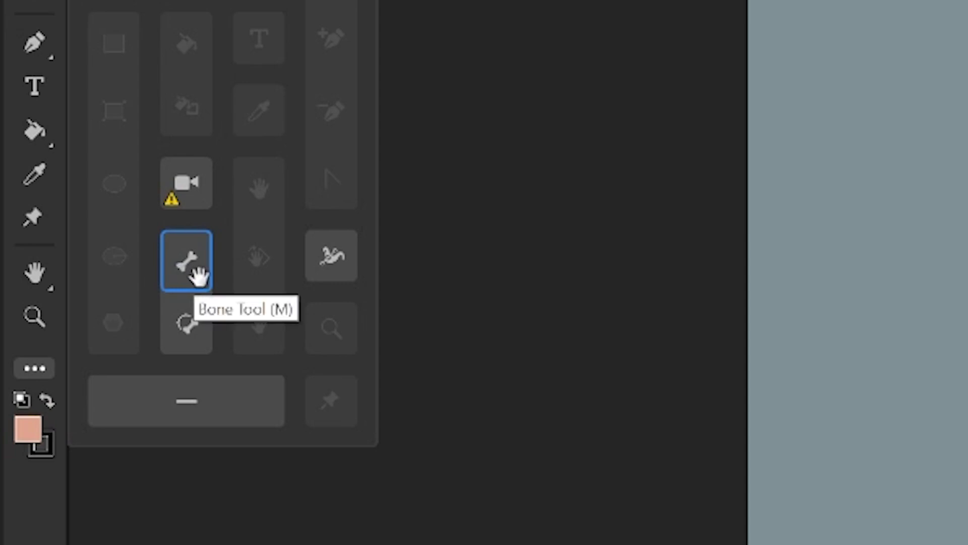
pyautogui.moveTo(199, 275); pyautogui.dragTo(51, 347)
pyautogui.click(167, 508)
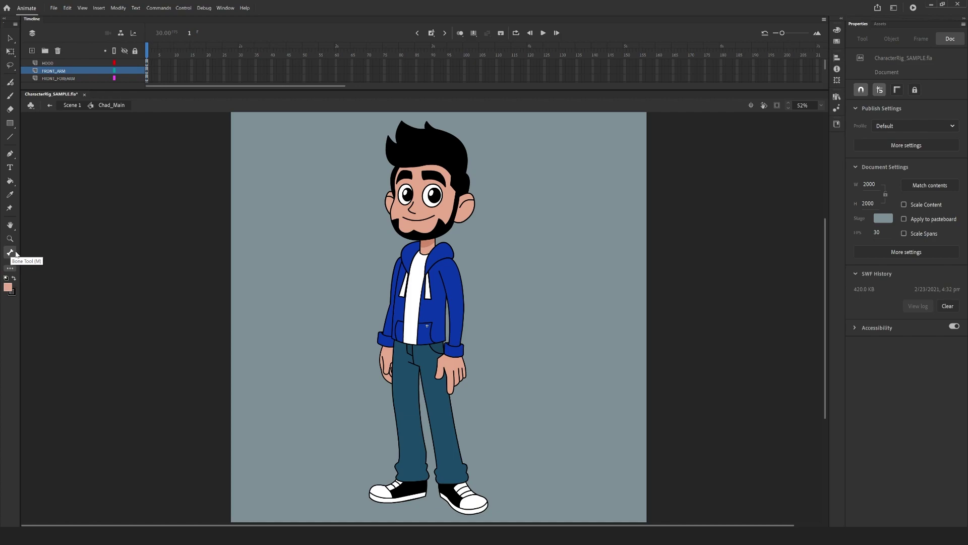
# Step: Draw bones from the chest down the front arm to the hand, then enlarge the timeline
pyautogui.click(11, 253)
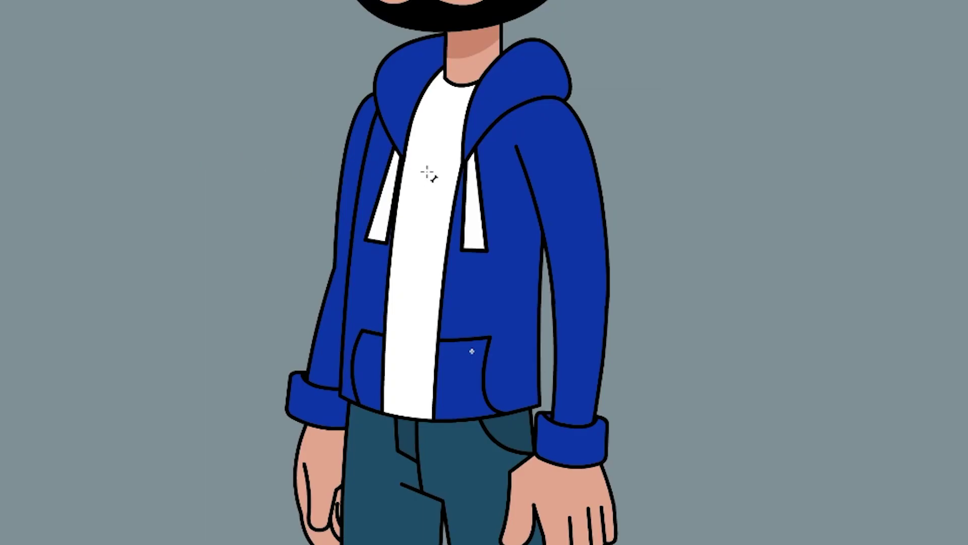
pyautogui.moveTo(436, 175); pyautogui.dragTo(574, 375)
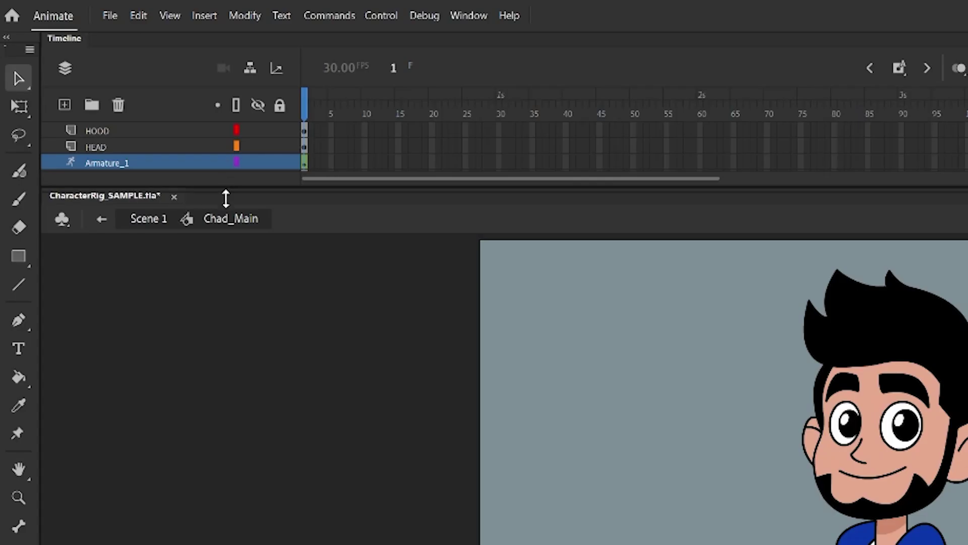
pyautogui.moveTo(226, 198); pyautogui.dragTo(216, 259)
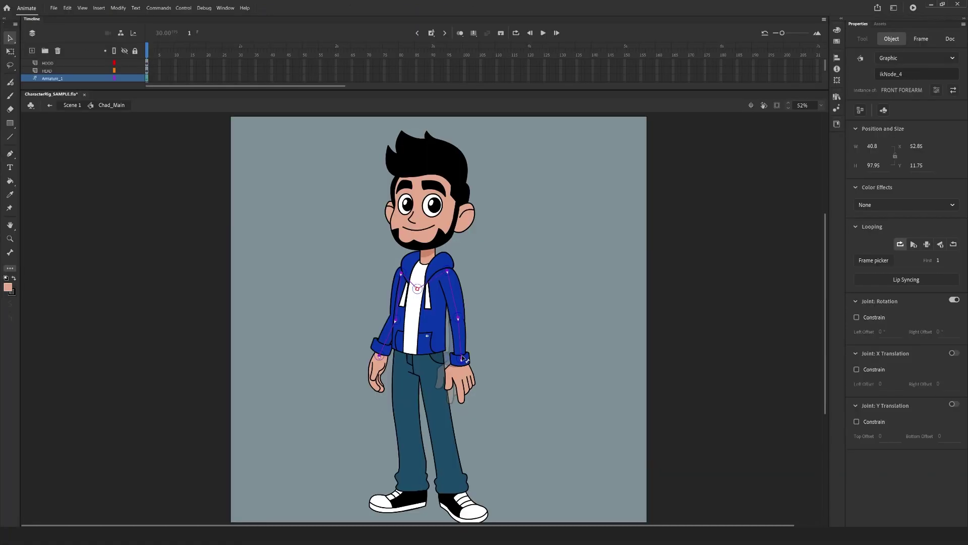
# Step: Pull the front forearm to test the armature, then zoom in and select the chest bone joint
pyautogui.moveTo(466, 360); pyautogui.dragTo(463, 361)
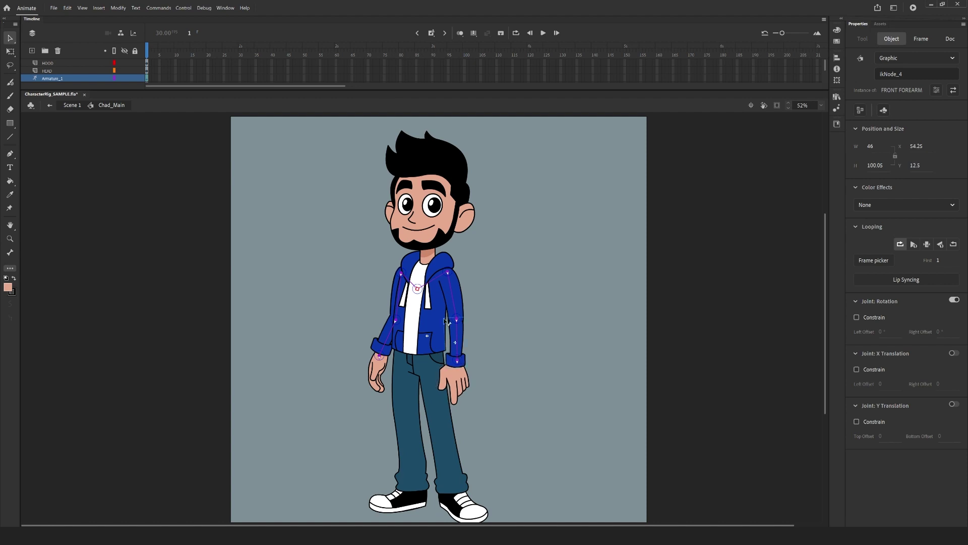
pyautogui.press('z')
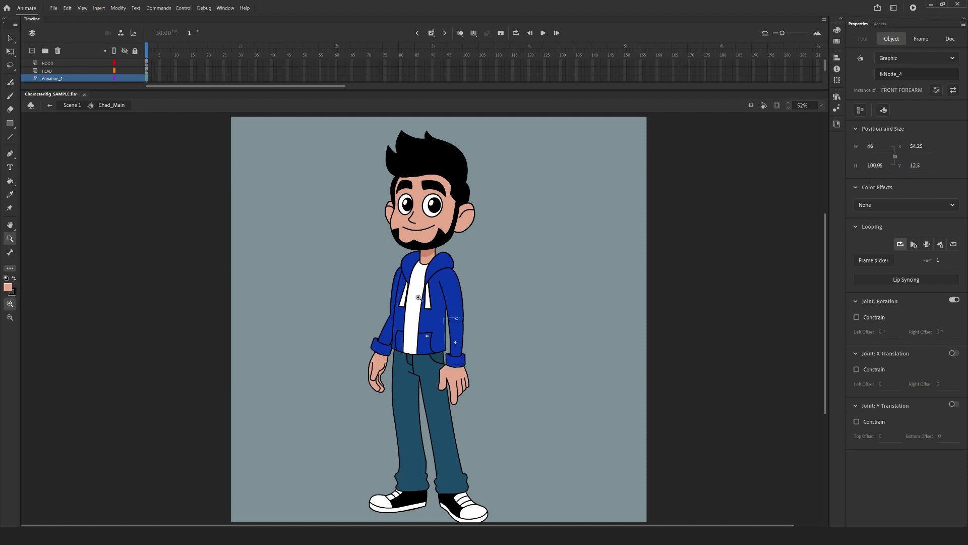
pyautogui.click(420, 298)
pyautogui.press('v')
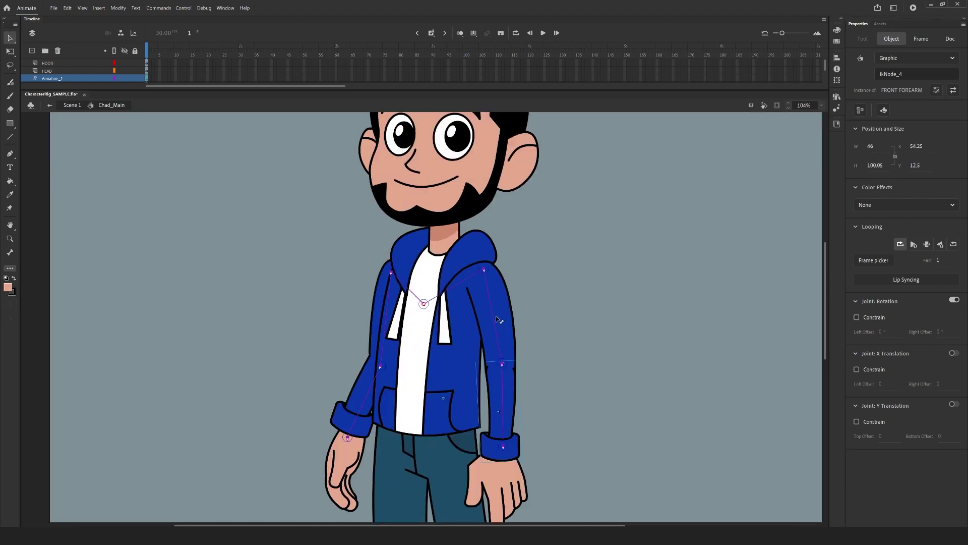
pyautogui.click(424, 304)
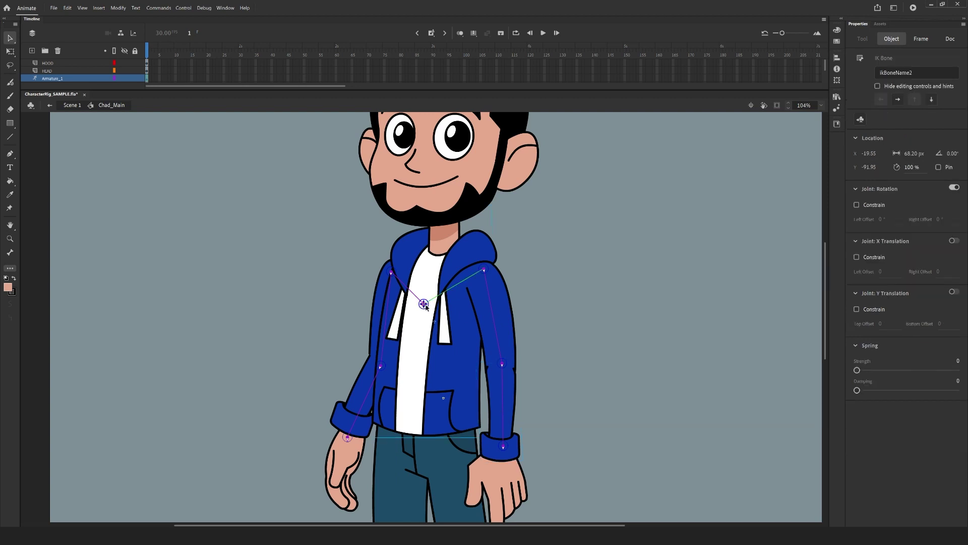